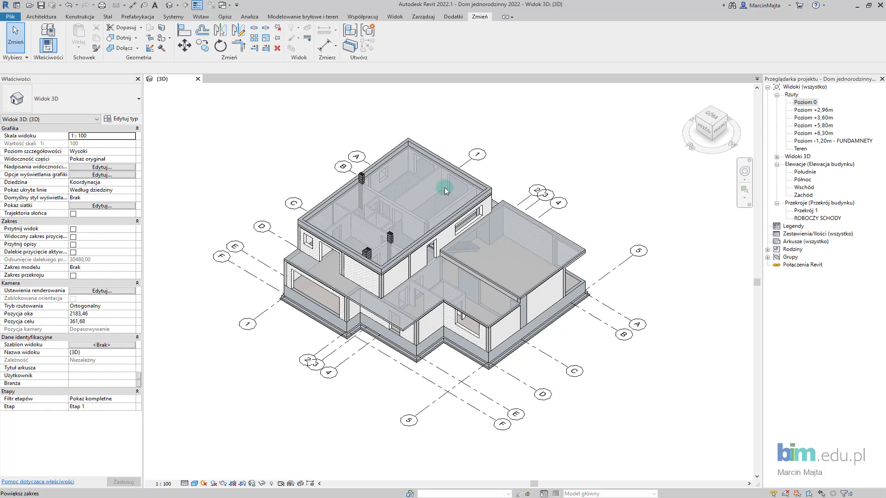
# - Delete the Przekrój 1 section view from the Project Browser
pyautogui.click(806, 212)
pyautogui.rightClick(805, 214)
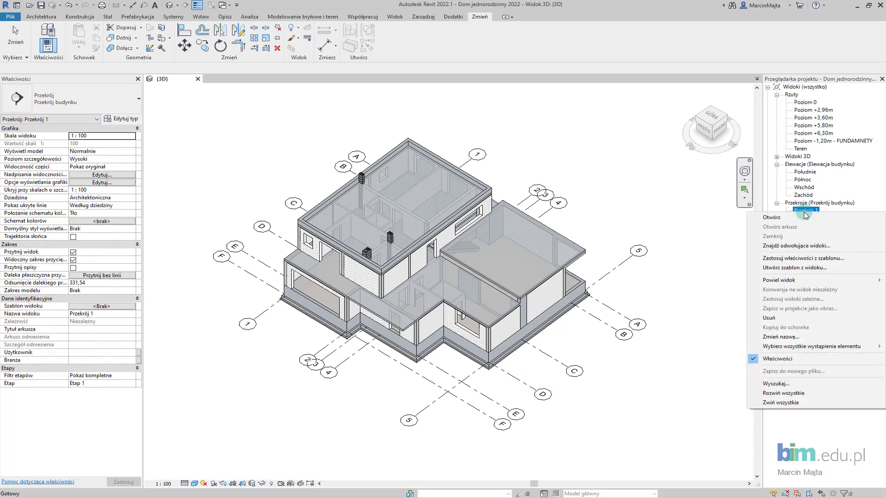
pyautogui.click(770, 318)
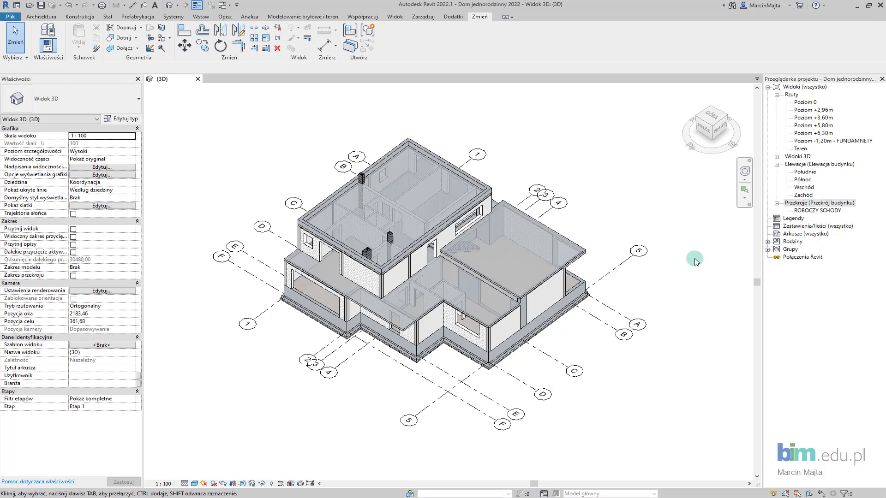
# - Start a new material takeoff from the Zestawienia/Ilości (wszystko) browser node
pyautogui.rightClick(794, 226)
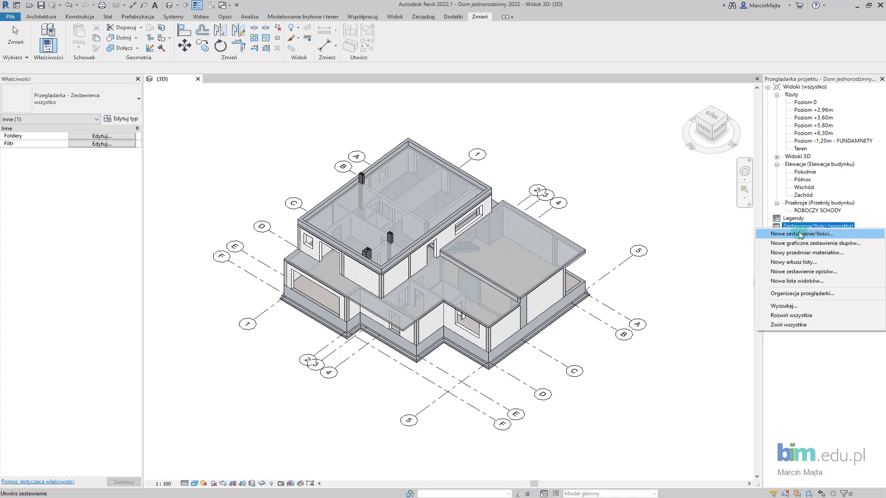
pyautogui.click(789, 239)
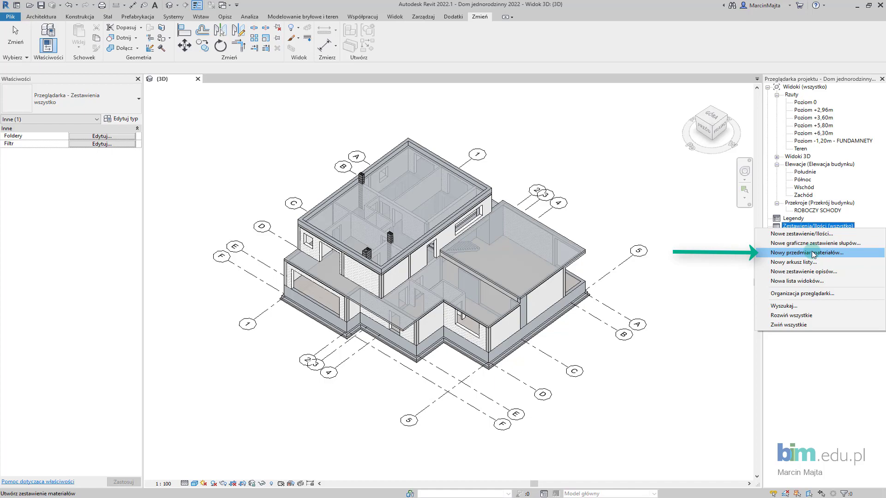
# - Choose Ściany as the category for the new material takeoff
pyautogui.click(813, 254)
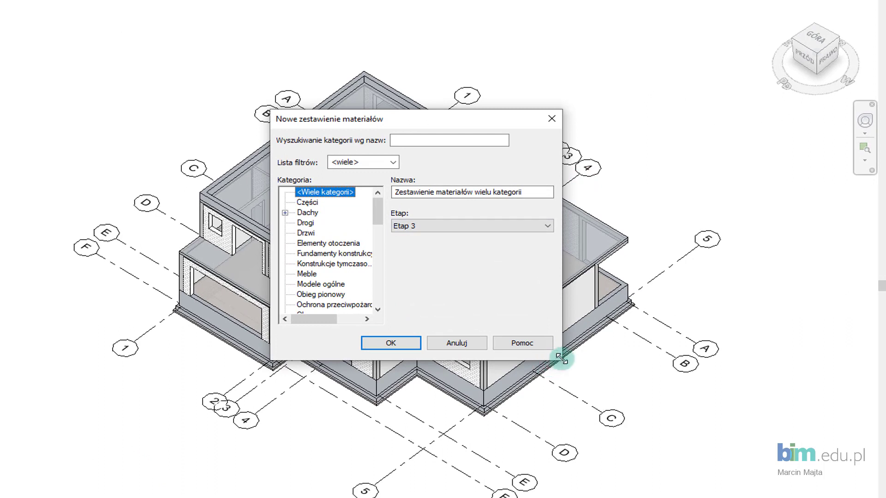
pyautogui.moveTo(560, 358); pyautogui.dragTo(650, 384)
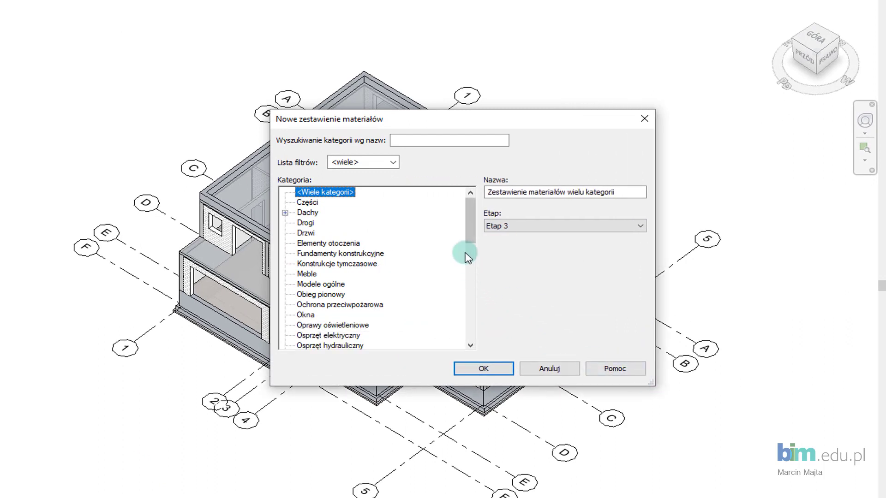
pyautogui.moveTo(470, 221); pyautogui.dragTo(470, 305)
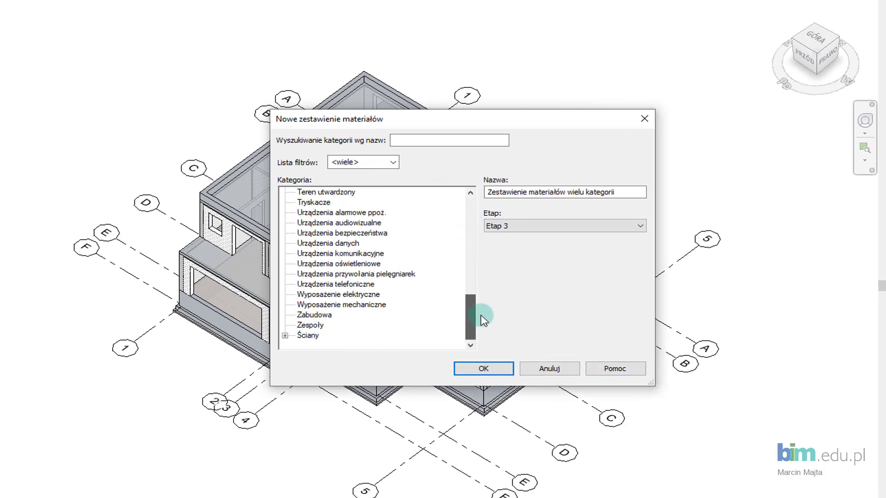
pyautogui.click(285, 335)
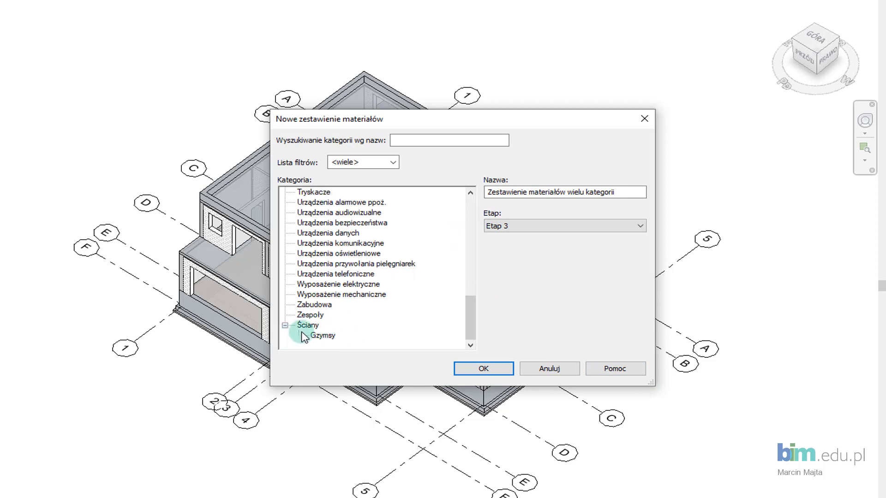
pyautogui.click(285, 326)
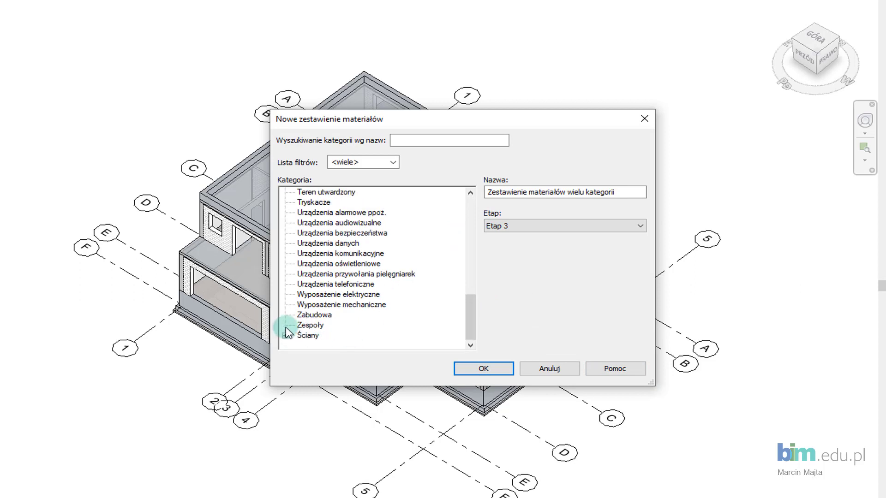
pyautogui.click(306, 335)
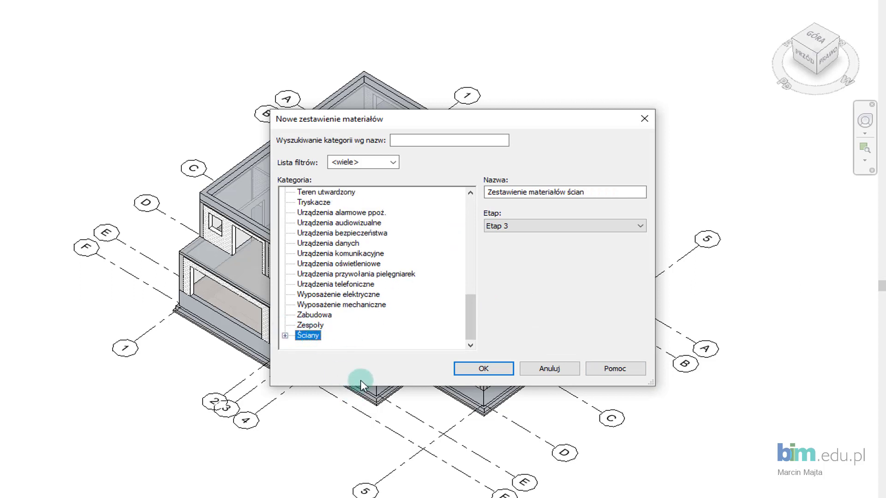
# - Name the takeoff MM_Zestawienie ścian and keep phase Etap 3
pyautogui.click(590, 192)
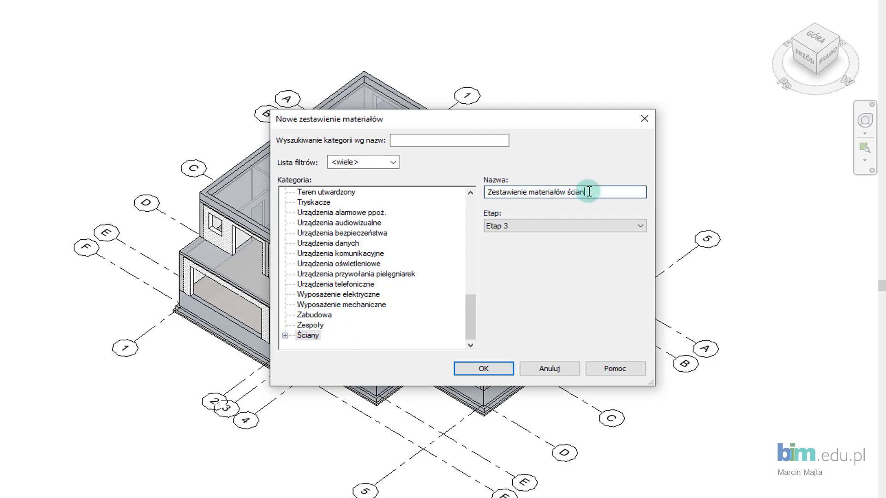
pyautogui.moveTo(589, 192); pyautogui.dragTo(450, 196)
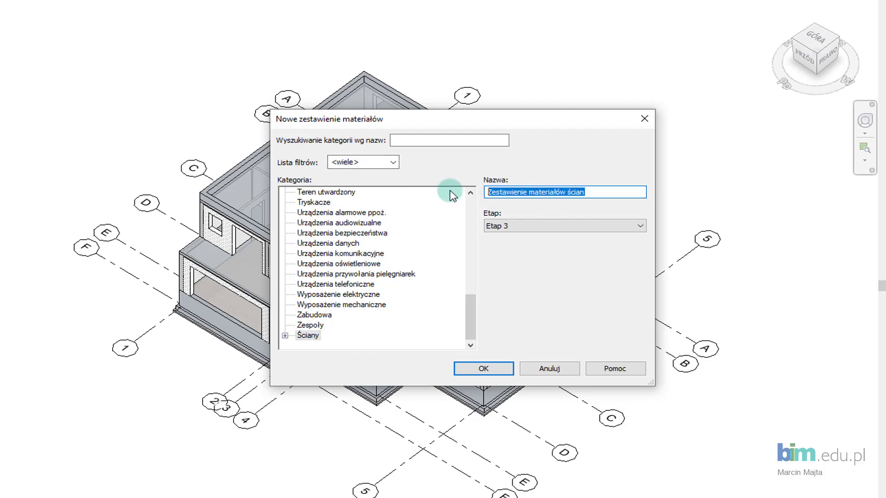
pyautogui.write('MM_')
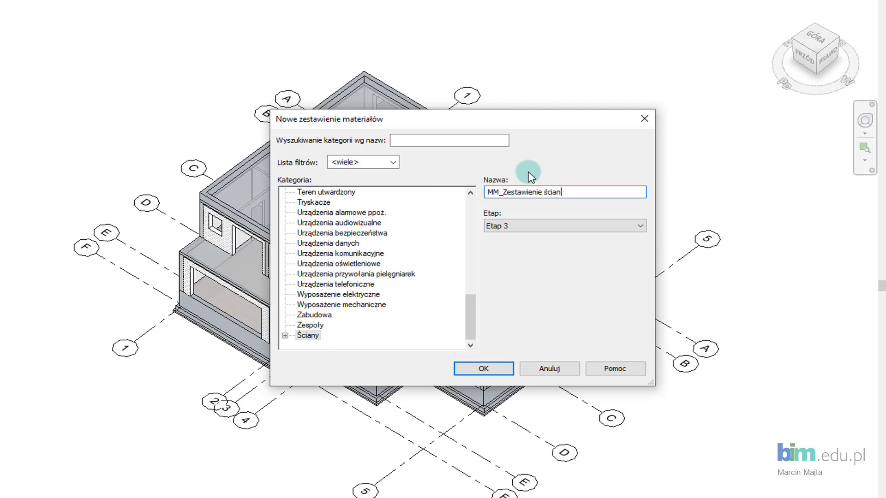
pyautogui.click(530, 222)
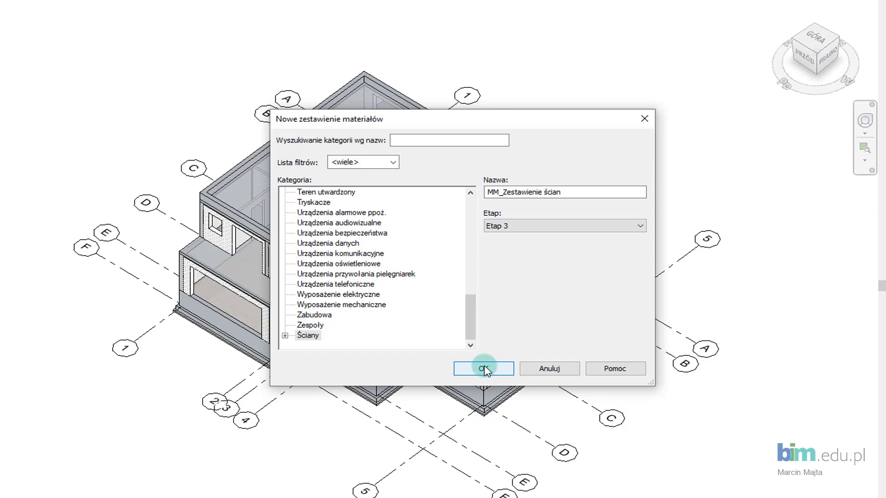
# - Create the walls takeoff and add the Wiązanie podstawy and Typ fields
pyautogui.click(484, 370)
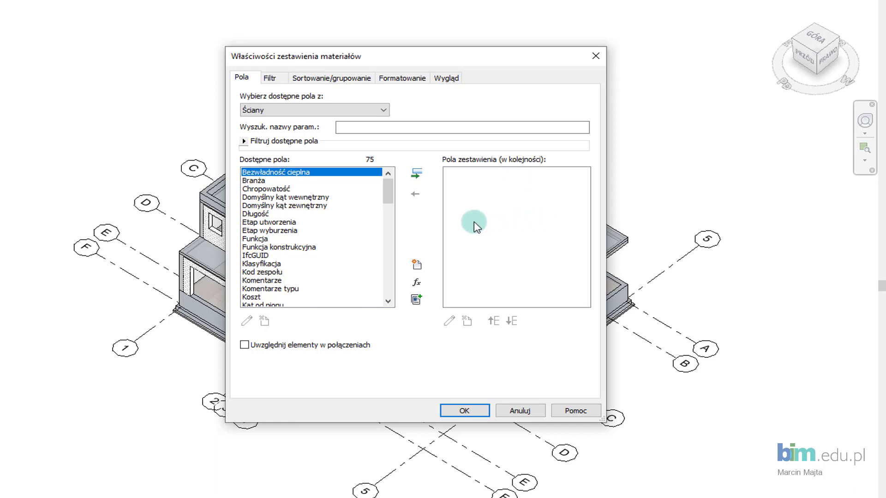
pyautogui.scroll(-2, 342, 250)
pyautogui.scroll(-1, 342, 249)
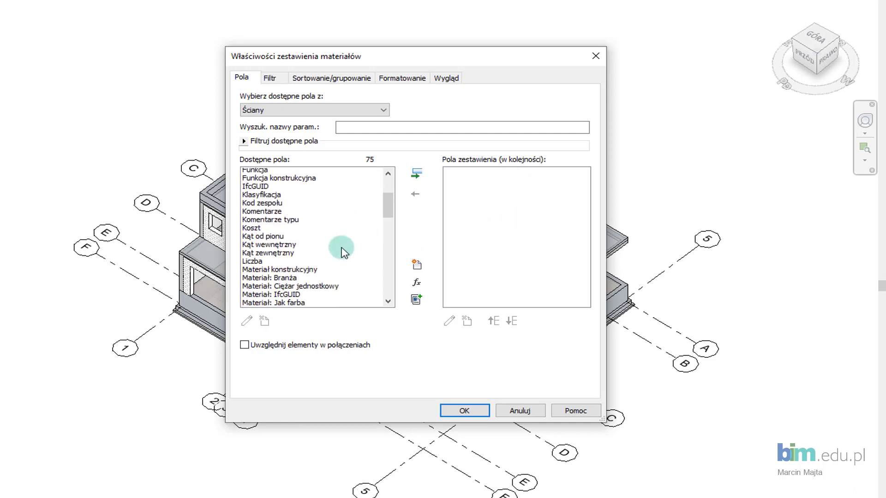
pyautogui.scroll(-1, 344, 249)
pyautogui.moveTo(386, 208); pyautogui.dragTo(389, 277)
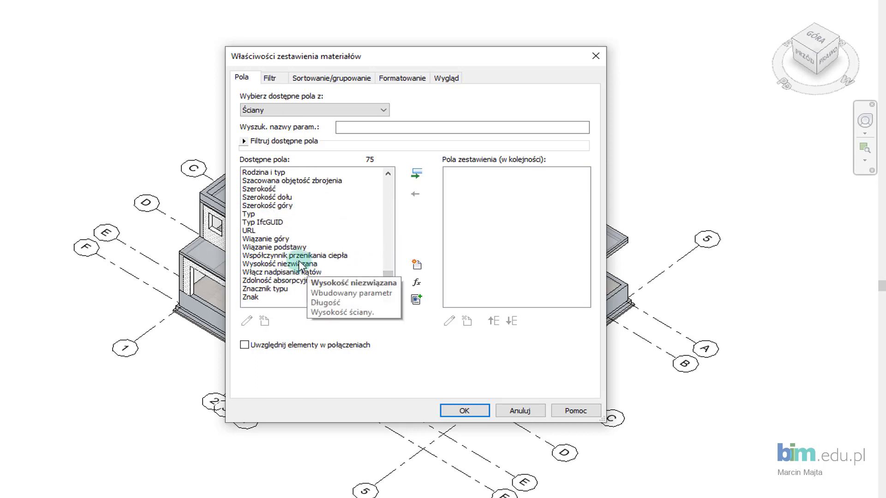
pyautogui.doubleClick(269, 249)
pyautogui.click(255, 222)
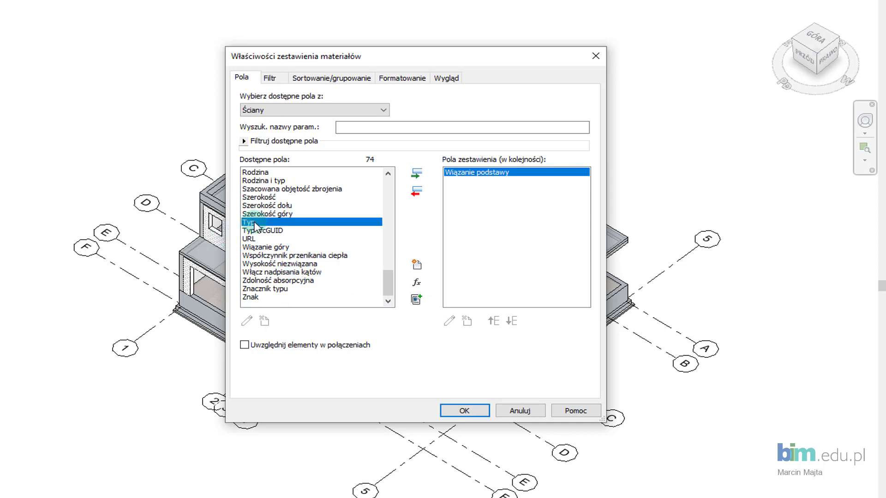
pyautogui.doubleClick(255, 223)
# - Add the Materiał: Nazwa, Objętość, Powierzchnia and Koszt fields to the schedule
pyautogui.scroll(5, 299, 253)
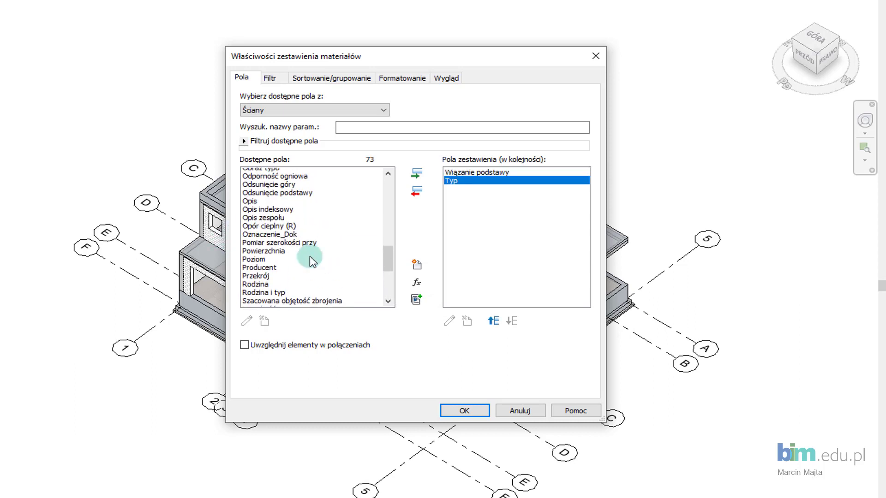
pyautogui.scroll(2, 309, 256)
pyautogui.scroll(3, 309, 256)
pyautogui.scroll(2, 309, 257)
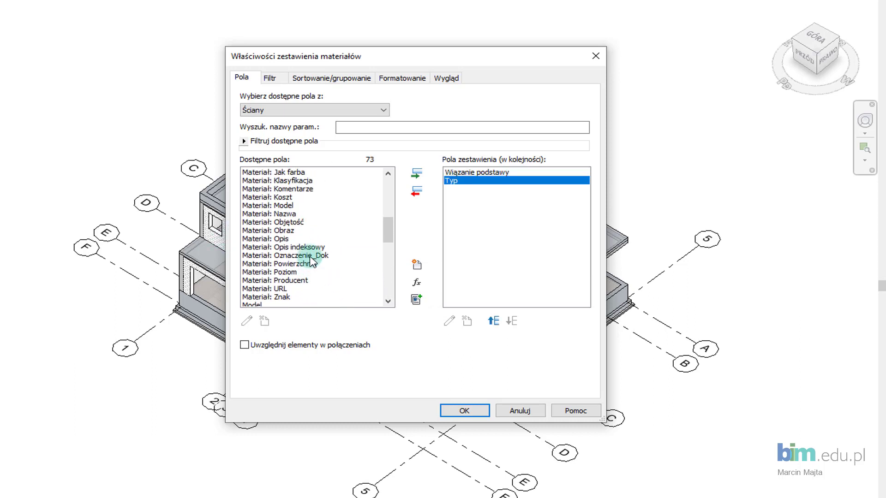
pyautogui.doubleClick(287, 215)
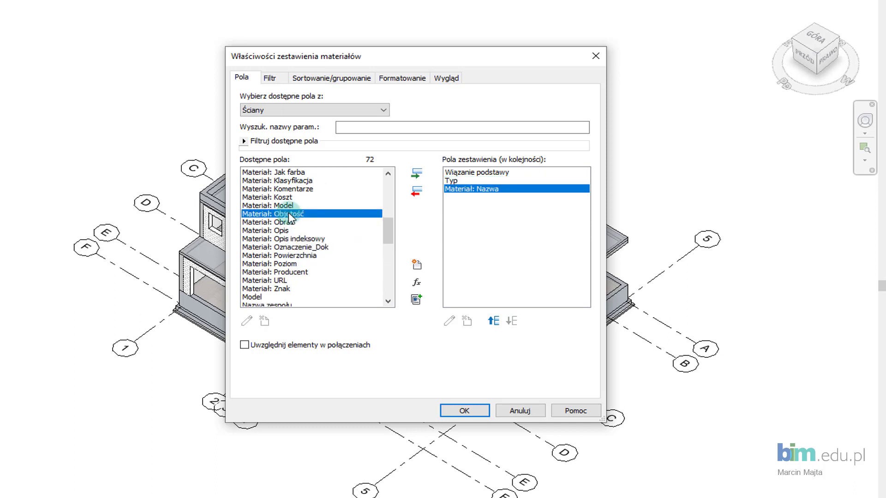
pyautogui.doubleClick(290, 214)
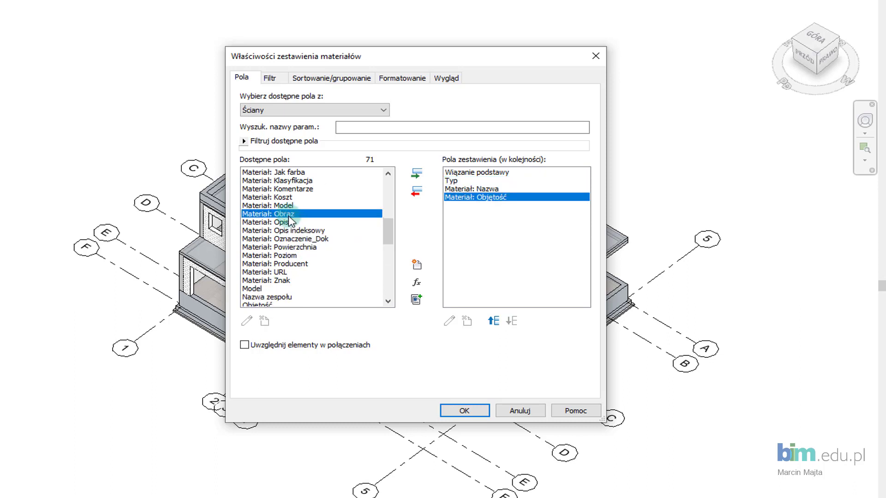
pyautogui.click(295, 247)
pyautogui.doubleClick(295, 248)
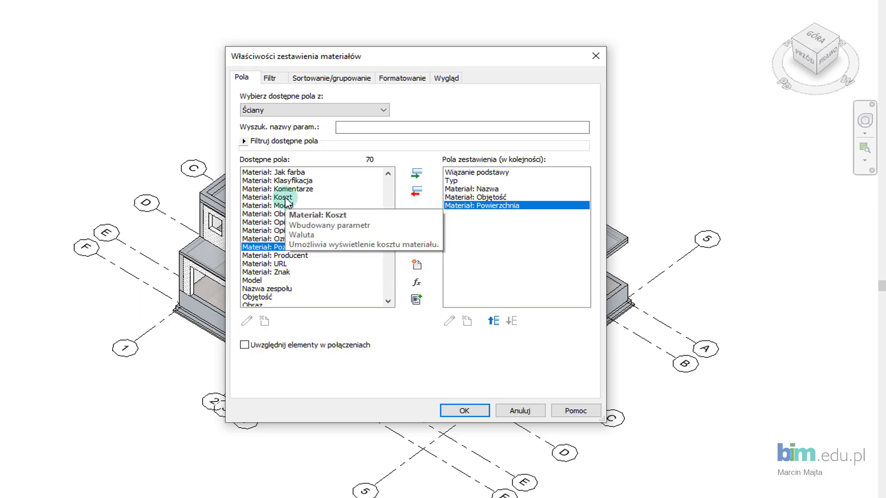
pyautogui.doubleClick(286, 197)
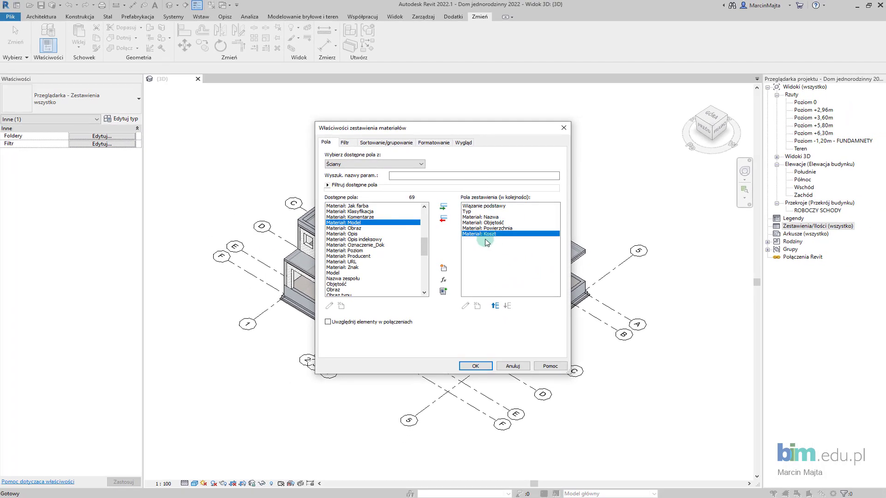
# - Open the MM_Zestawienie ścian schedule, widen column A, then return to the 3D view
pyautogui.click(475, 367)
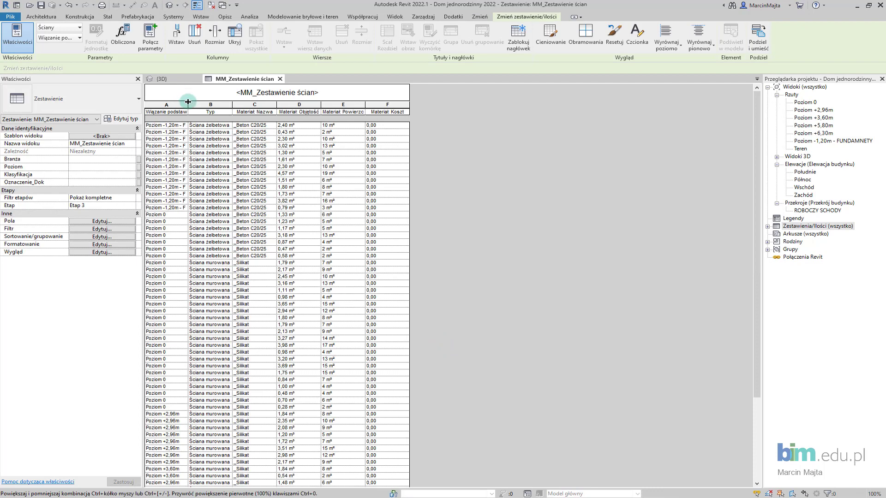
pyautogui.moveTo(189, 105); pyautogui.dragTo(314, 106)
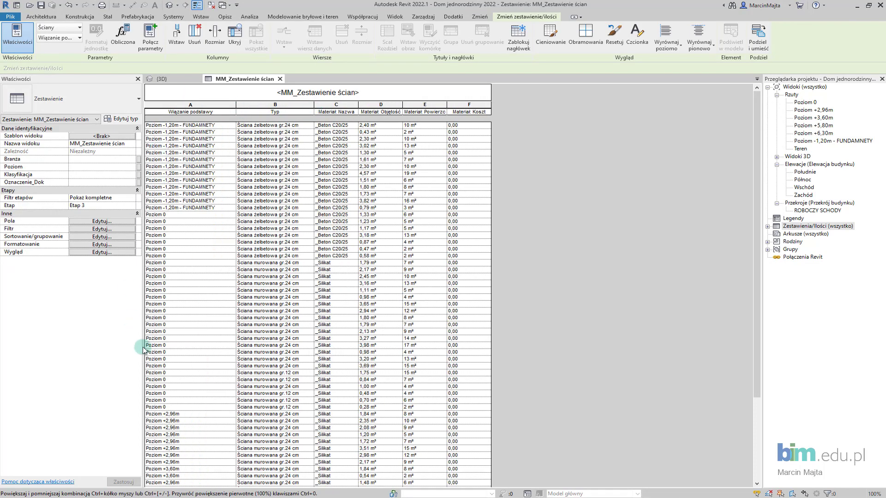
pyautogui.scroll(-5, 210, 396)
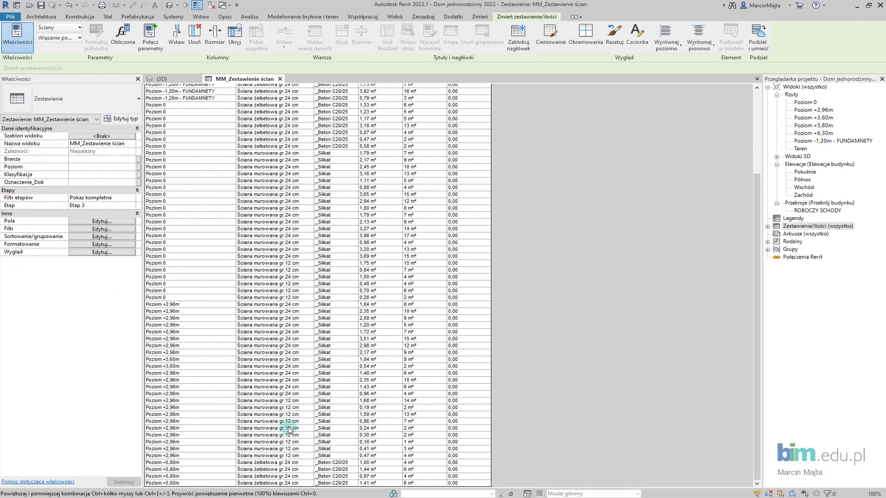
pyautogui.scroll(4, 329, 378)
pyautogui.scroll(2, 329, 377)
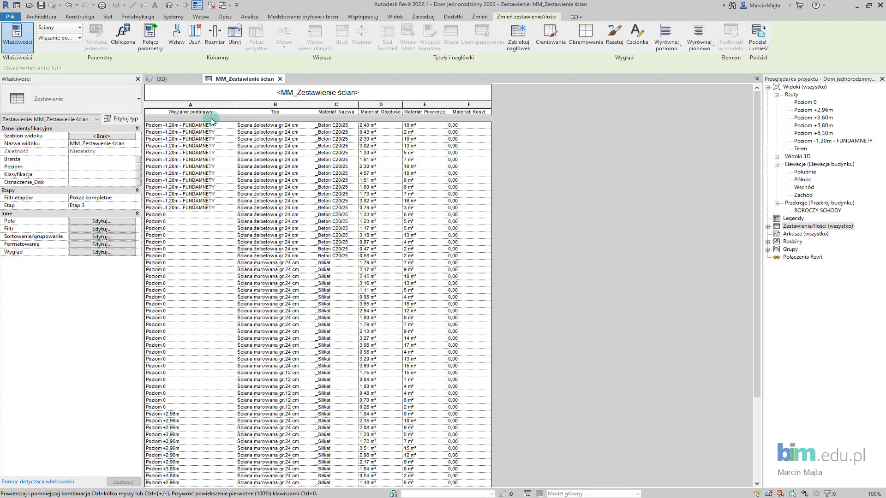
pyautogui.click(162, 79)
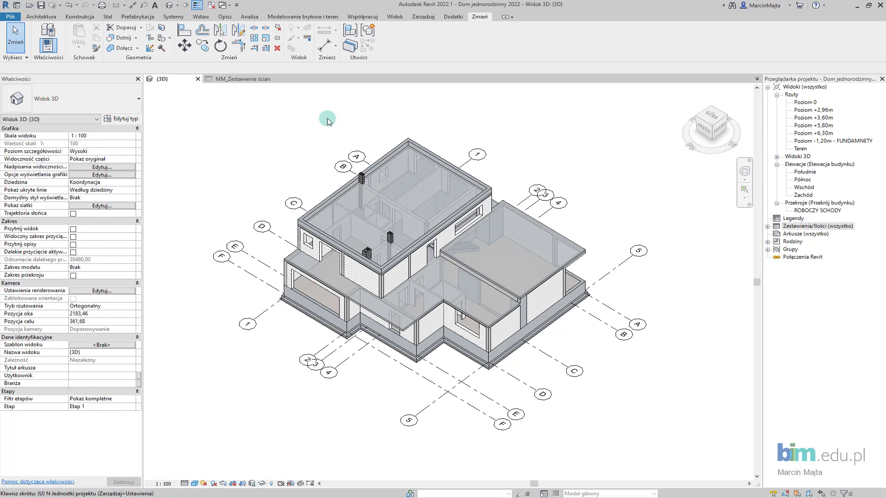
# - In Project Units (UN), set area rounding to 2 decimal places, then return to the wall schedule
pyautogui.press('u')
pyautogui.press('n')
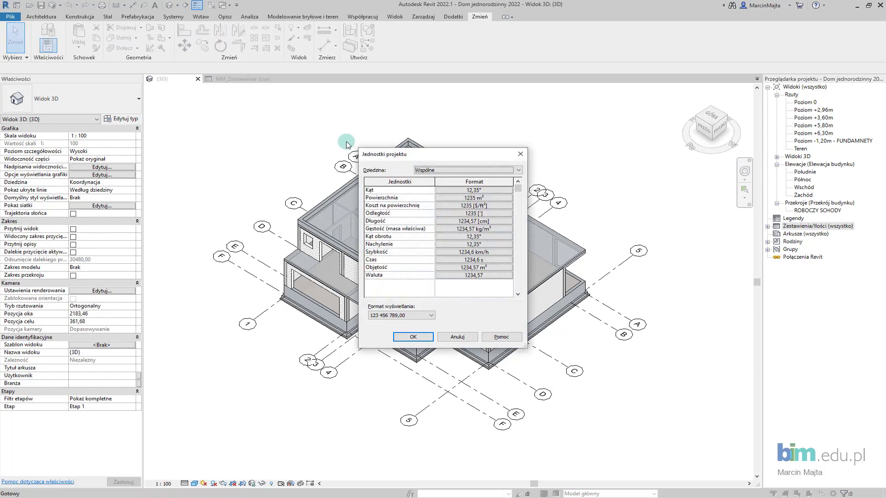
pyautogui.click(468, 275)
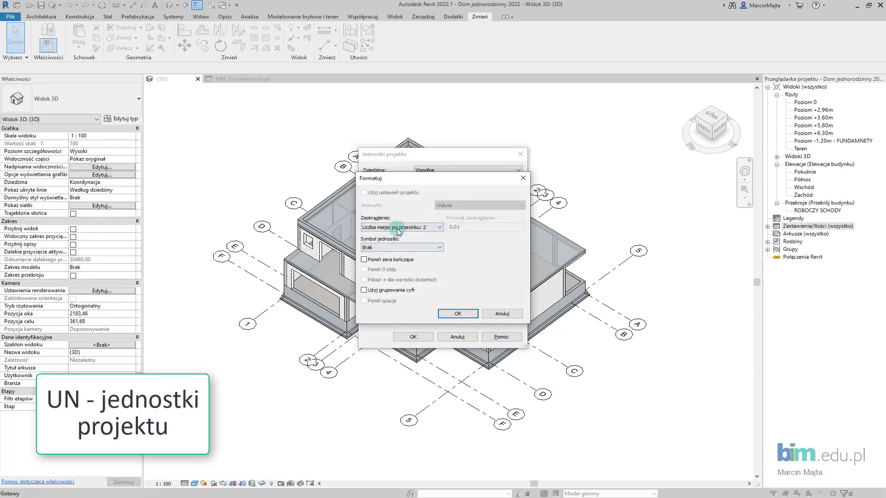
pyautogui.click(457, 315)
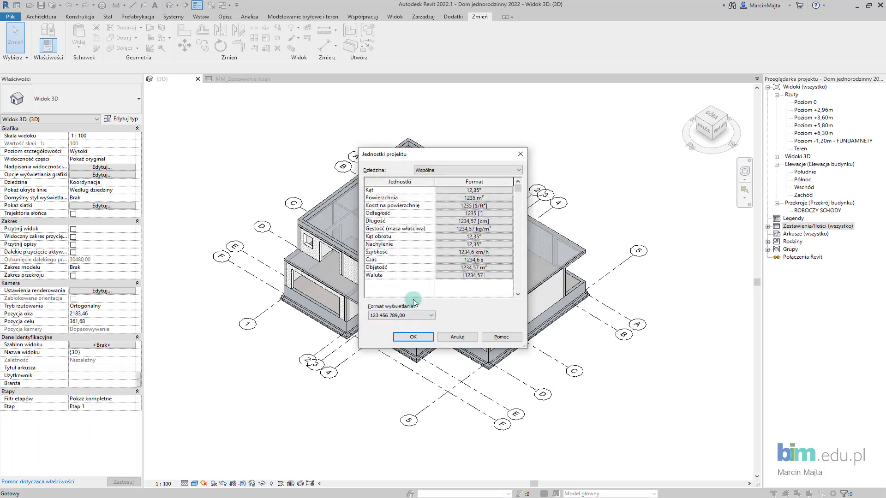
pyautogui.click(470, 199)
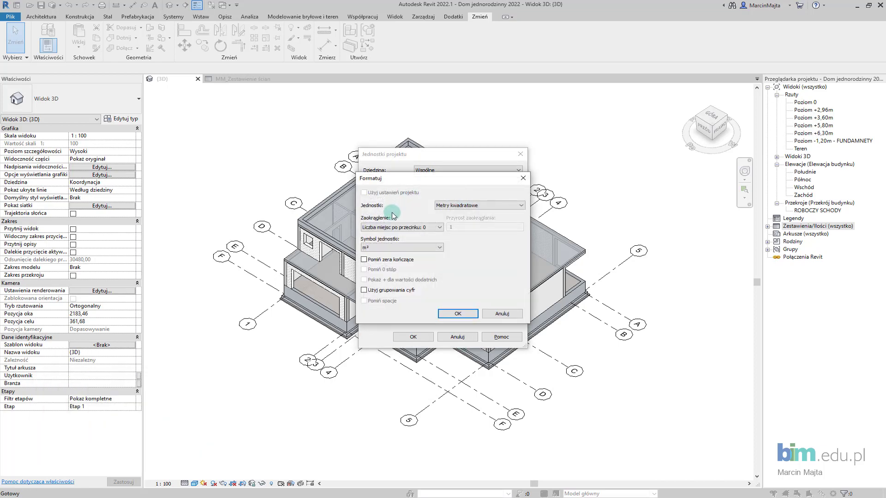
pyautogui.click(402, 227)
pyautogui.click(407, 263)
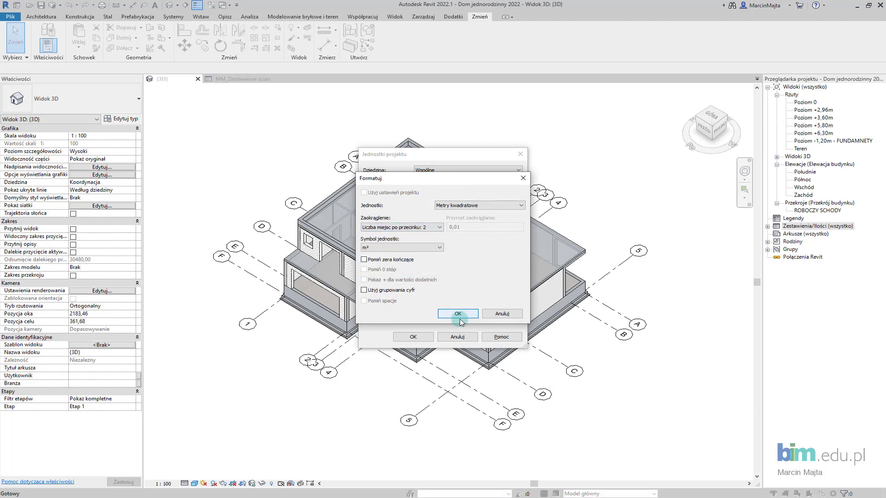
pyautogui.click(458, 314)
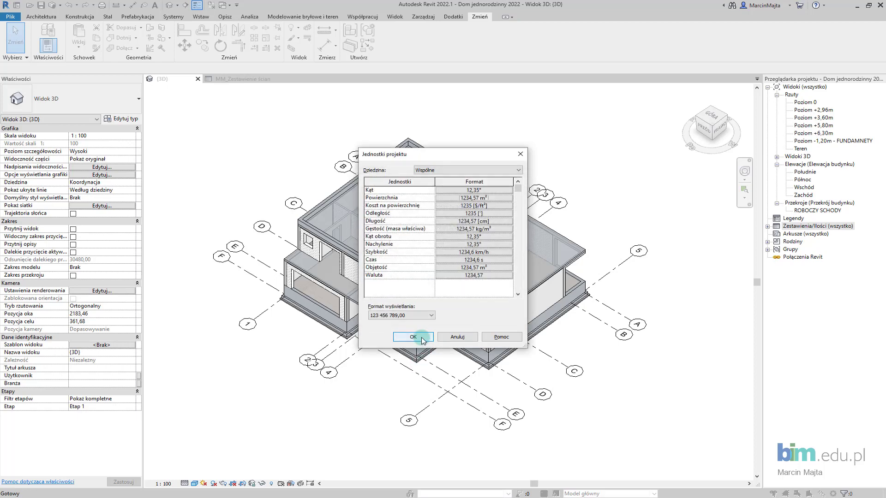
pyautogui.click(418, 338)
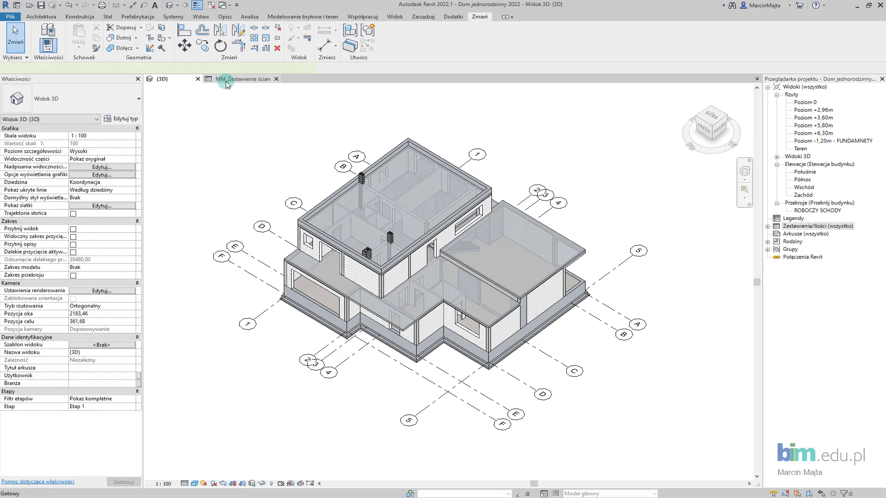
pyautogui.click(228, 79)
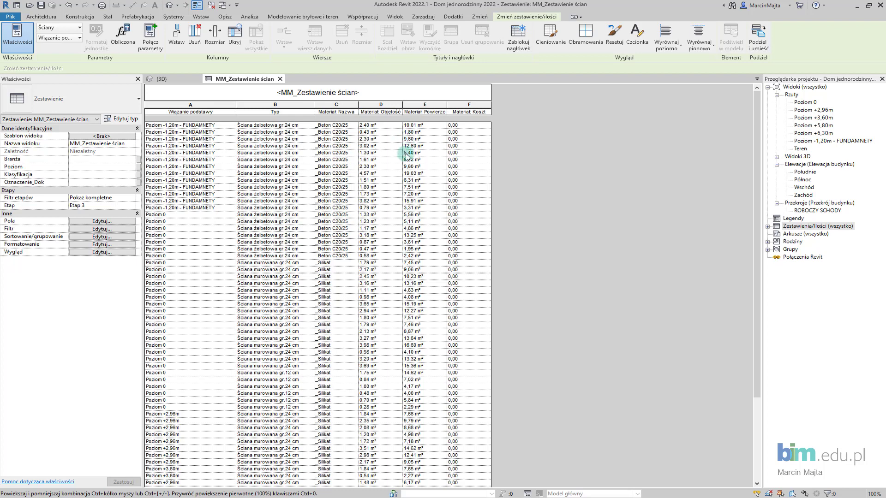
pyautogui.scroll(-5, 409, 204)
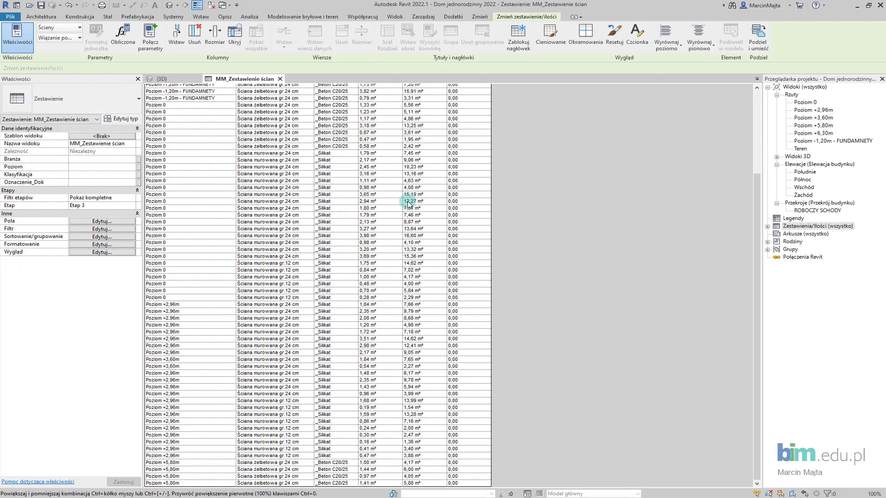
pyautogui.scroll(5, 409, 205)
pyautogui.scroll(-3, 408, 205)
pyautogui.scroll(-2, 408, 205)
pyautogui.scroll(5, 409, 204)
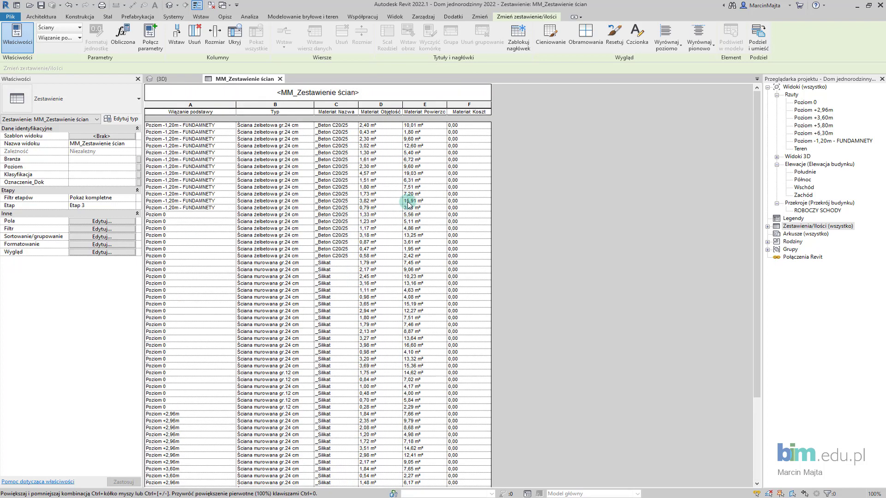
# - Sort the wall schedule by Wiązanie podstawy, then by Typ
pyautogui.click(113, 222)
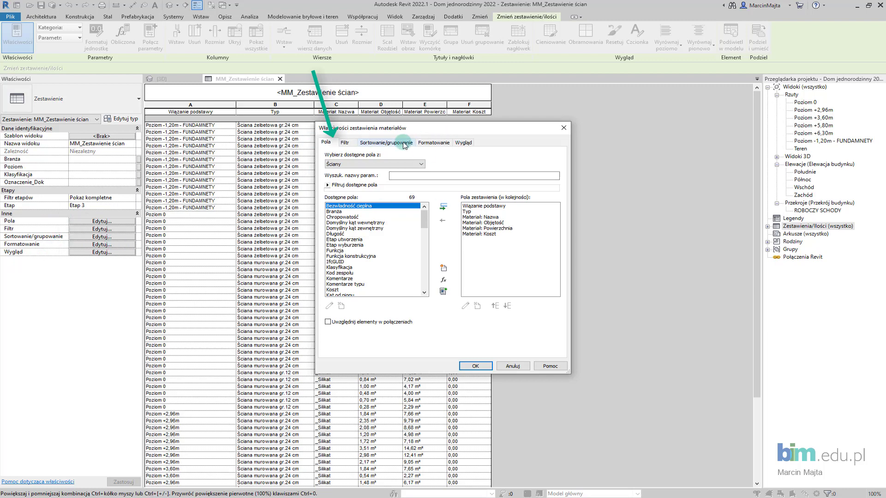
pyautogui.click(433, 142)
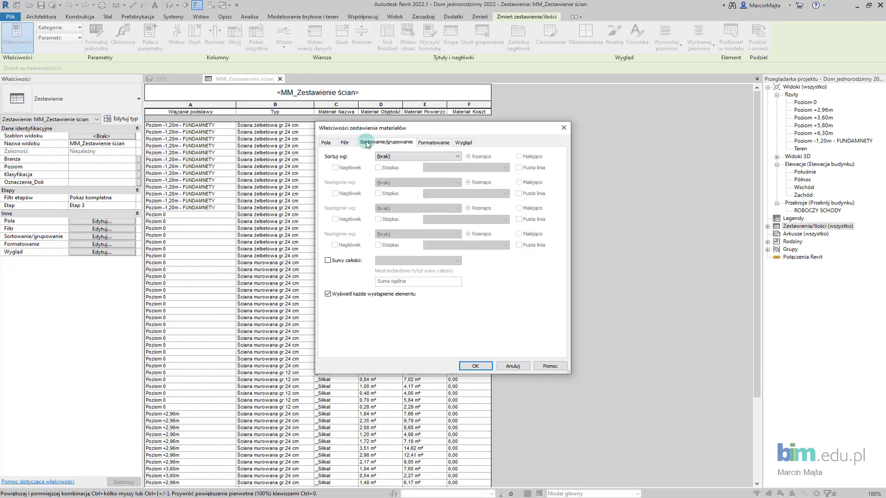
pyautogui.click(390, 158)
pyautogui.click(390, 158)
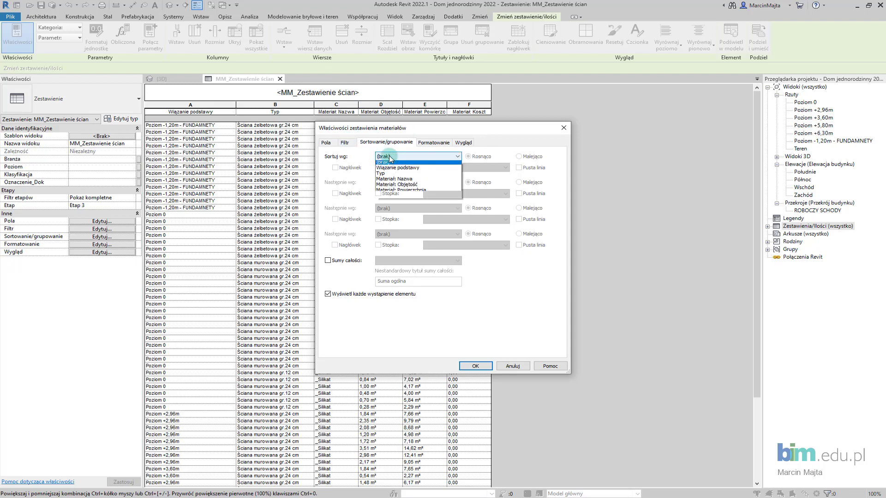
pyautogui.click(398, 171)
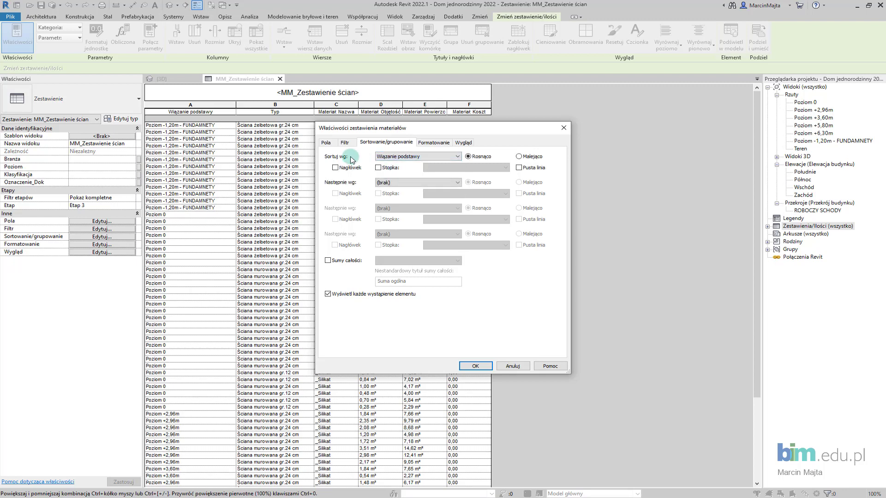
pyautogui.click(392, 182)
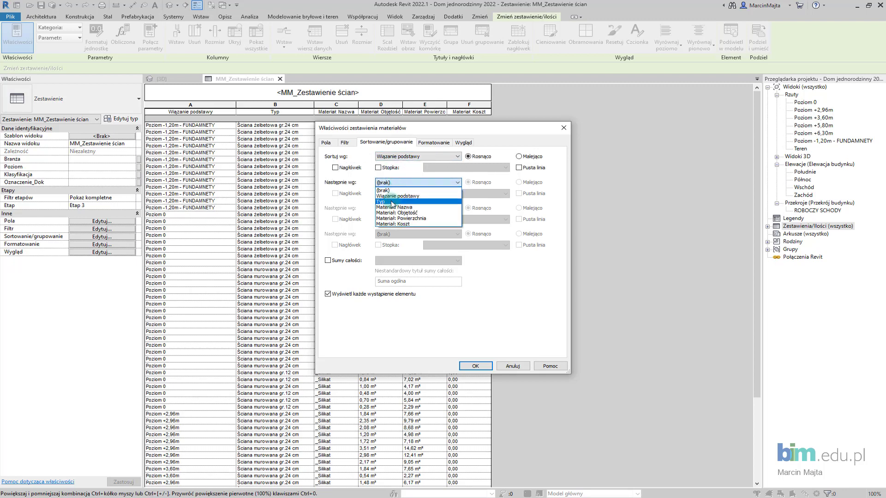
pyautogui.click(392, 204)
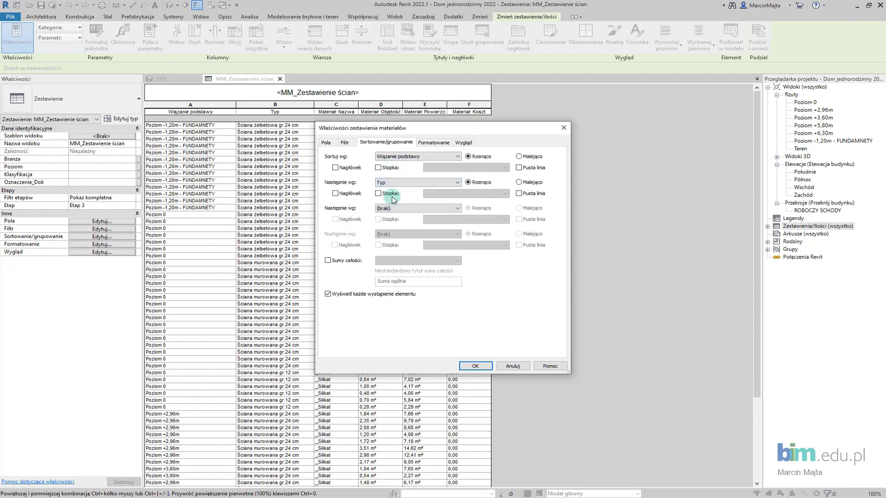
# - Turn on Tylko sumy grand totals and stop itemizing every instance
pyautogui.click(346, 262)
pyautogui.click(387, 261)
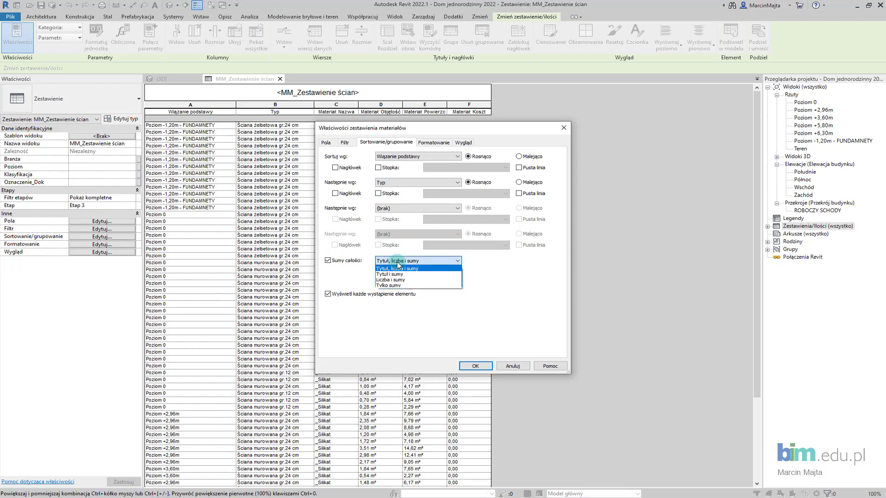
pyautogui.click(391, 286)
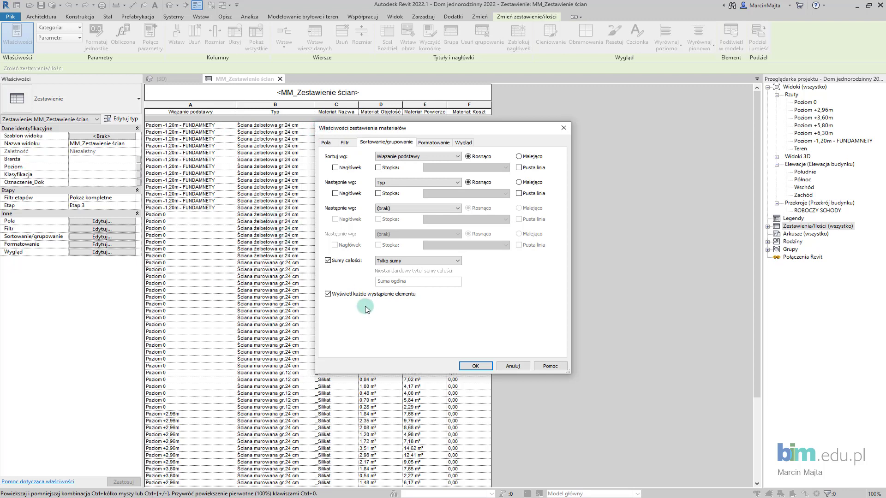
pyautogui.click(328, 294)
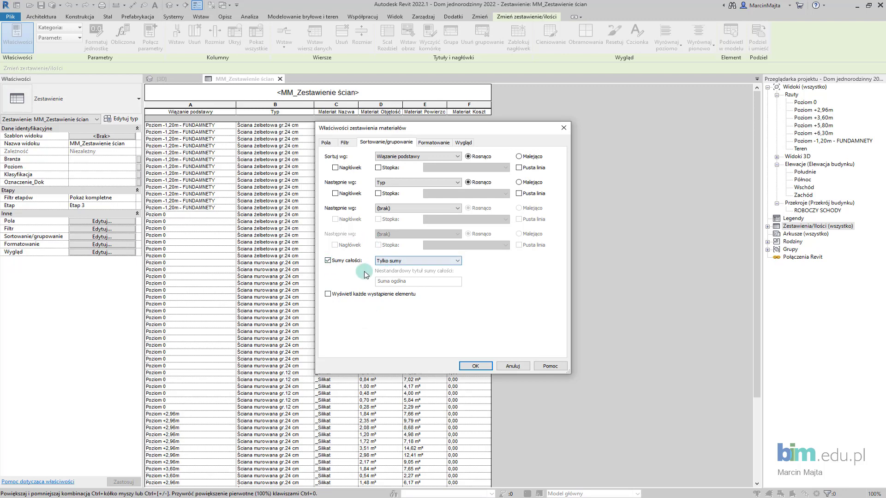
# - Calculate totals for the Materiał: Objętość and Materiał: Powierzchnia columns
pyautogui.click(429, 144)
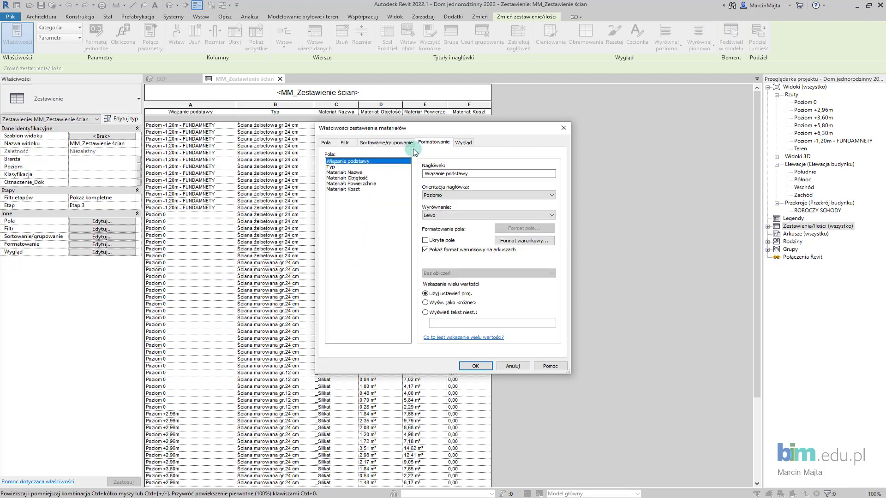
pyautogui.moveTo(347, 180); pyautogui.dragTo(351, 185)
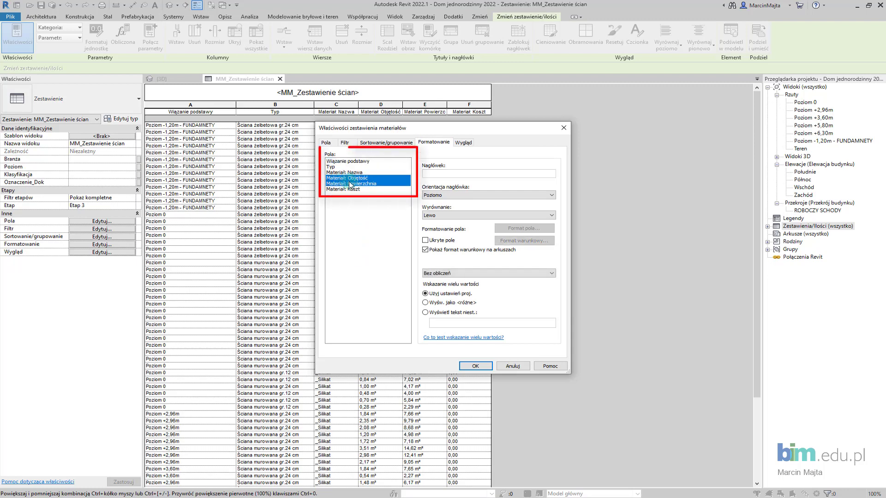
pyautogui.click(453, 273)
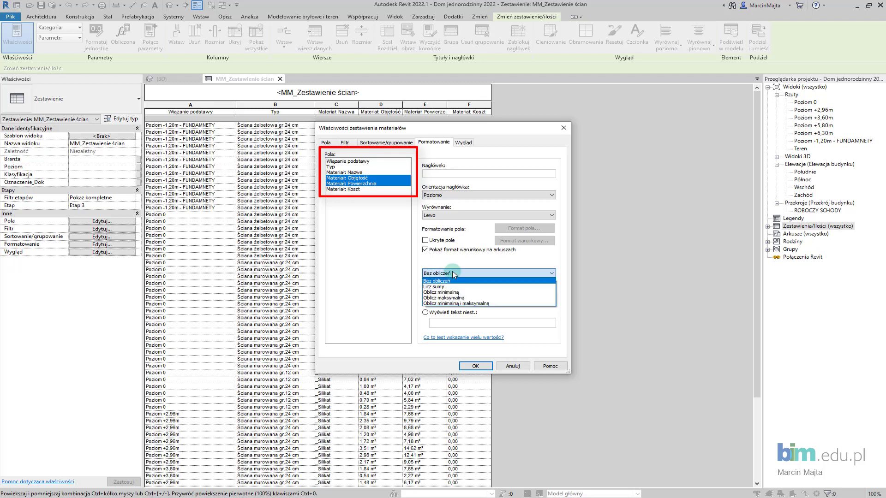
pyautogui.click(452, 286)
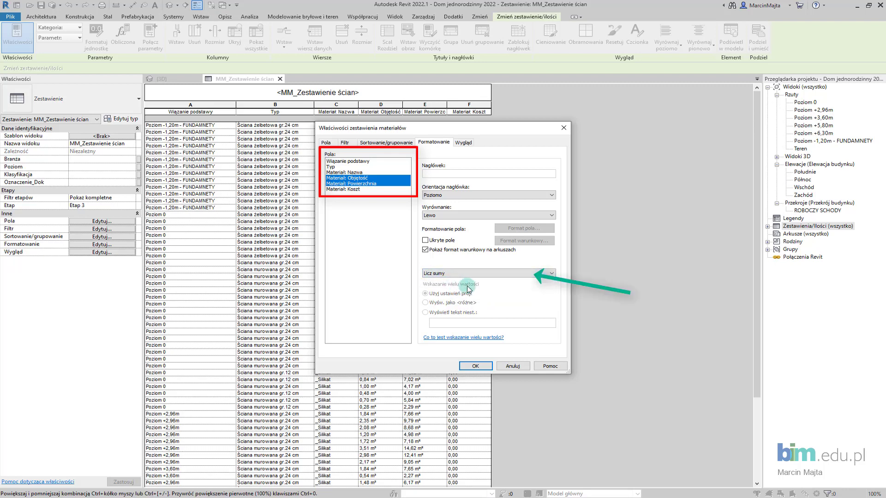
pyautogui.click(475, 366)
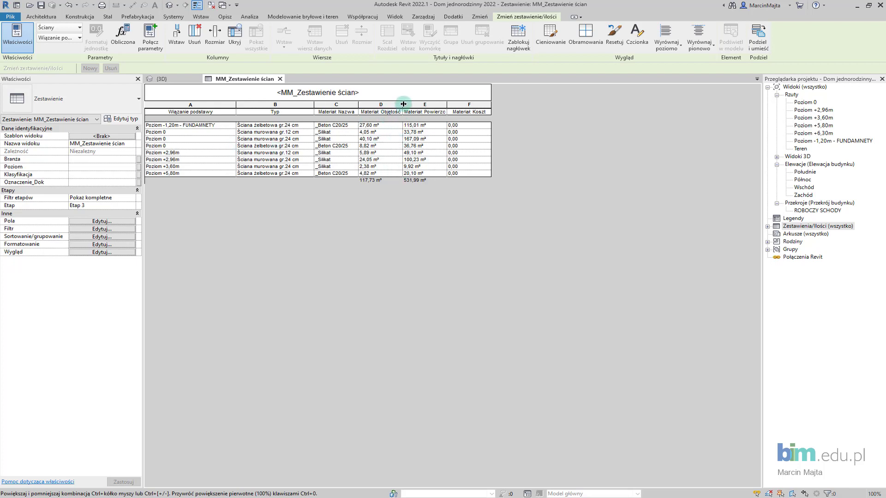
# - Widen the volume and area columns so their headers fit
pyautogui.moveTo(403, 104); pyautogui.dragTo(466, 107)
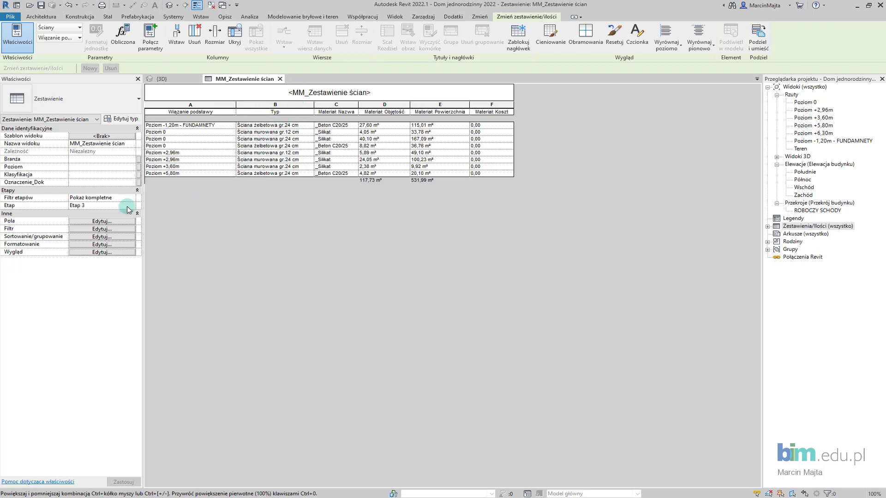
# - Add Materiał: Nazwa as the third sort level with totals-only footers
pyautogui.click(110, 238)
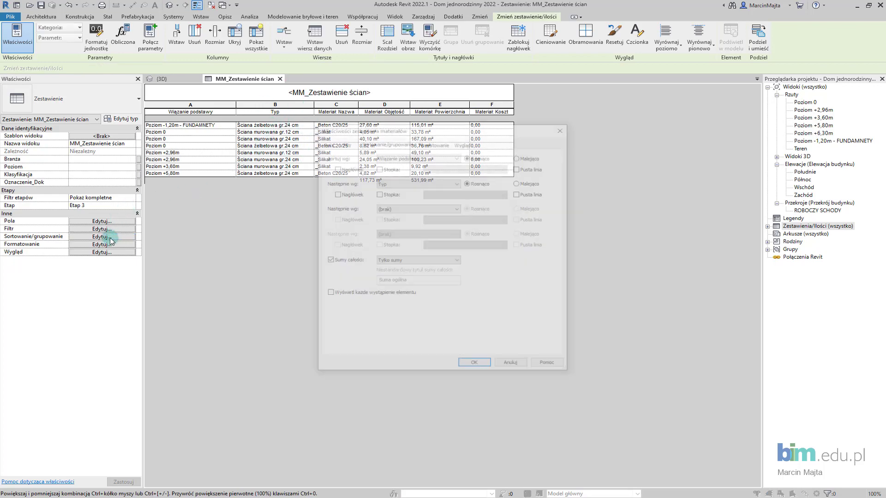
pyautogui.moveTo(415, 124); pyautogui.dragTo(659, 118)
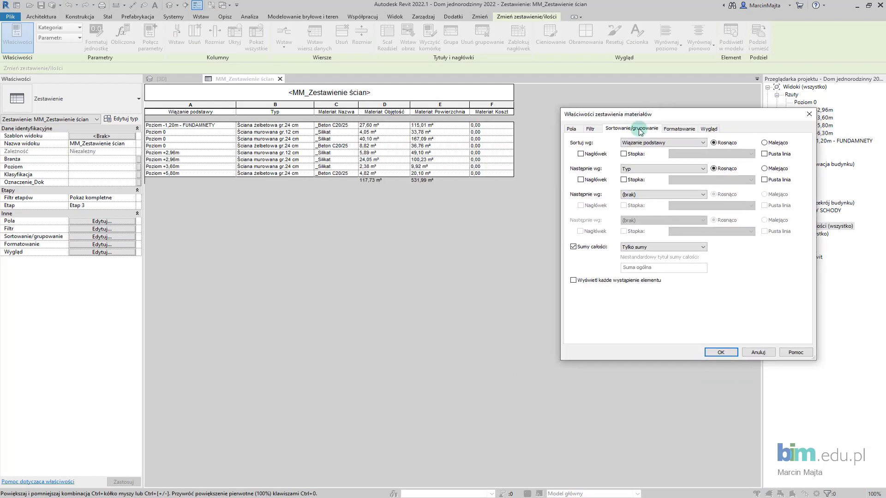
pyautogui.click(643, 195)
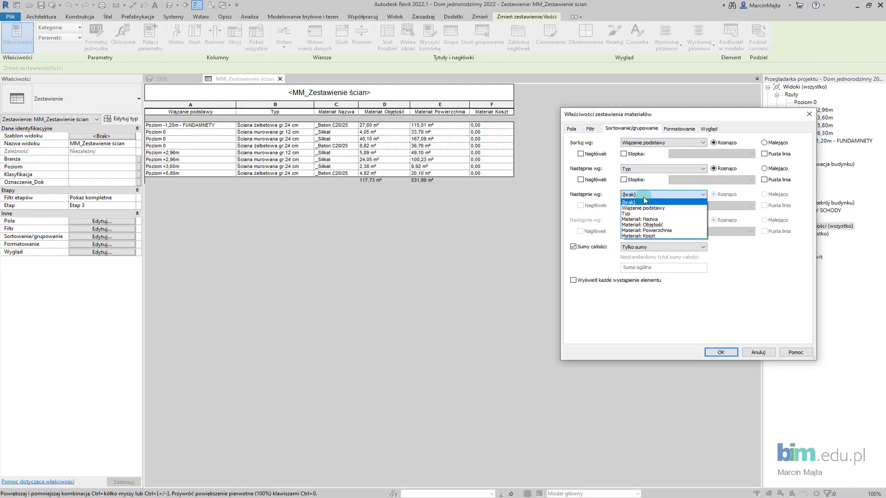
pyautogui.click(648, 220)
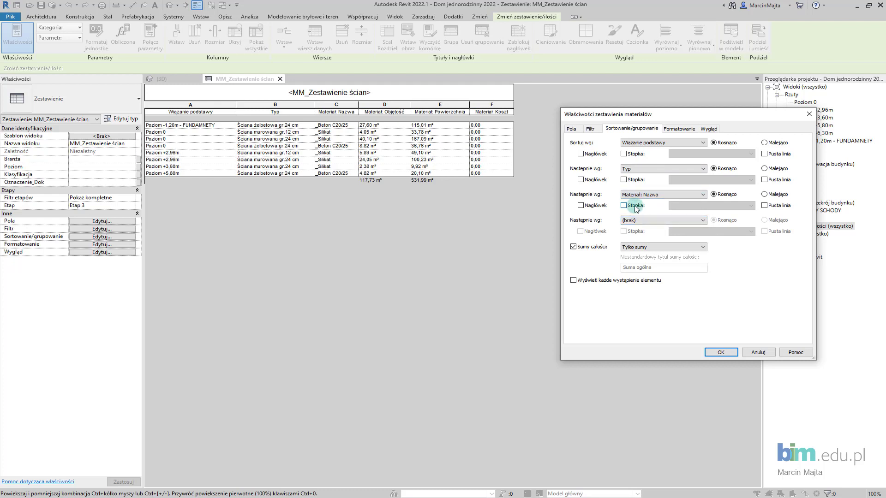
pyautogui.click(636, 209)
pyautogui.click(683, 206)
pyautogui.click(689, 235)
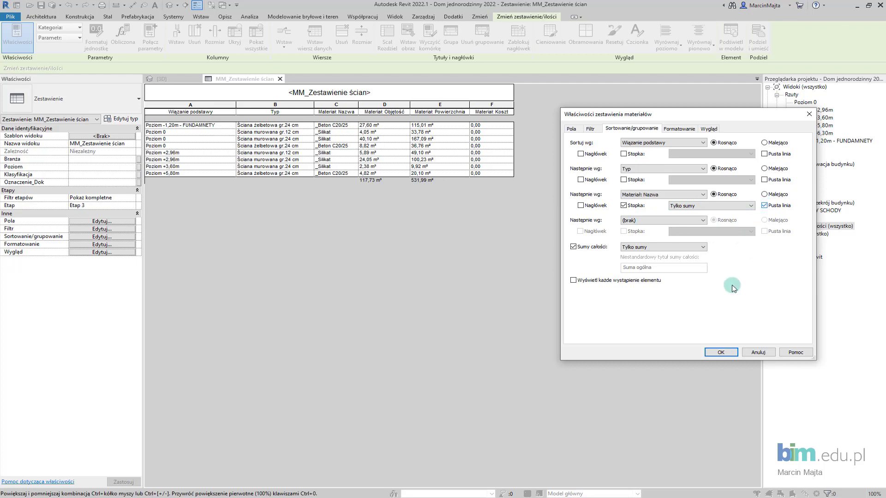
pyautogui.click(722, 352)
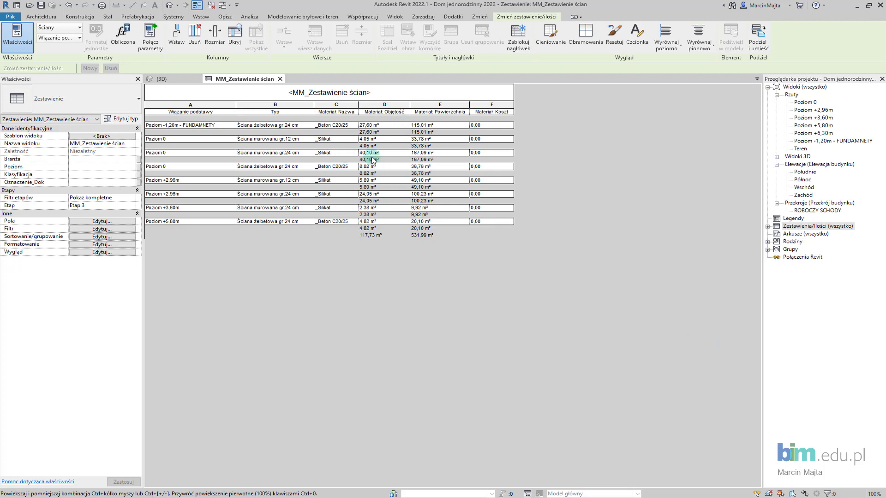
# - Move the Tylko sumy footer from the material level to the Typ group
pyautogui.click(90, 237)
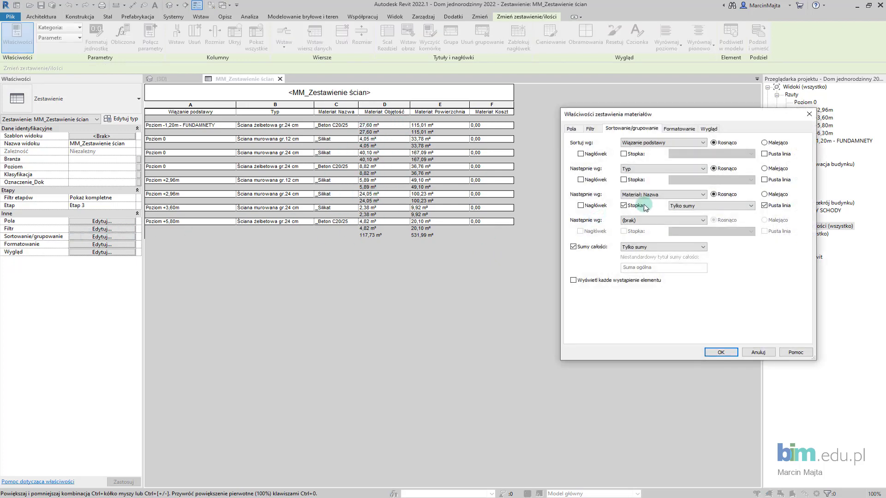
pyautogui.click(624, 206)
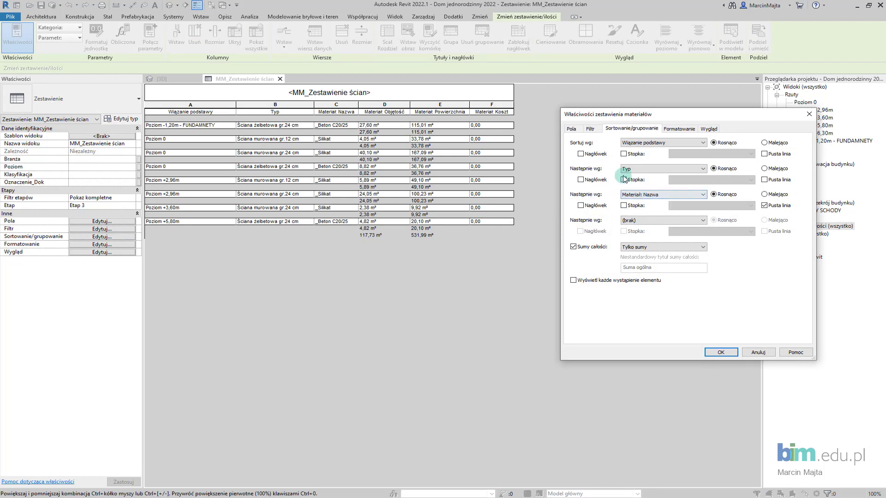
pyautogui.click(624, 180)
pyautogui.click(751, 180)
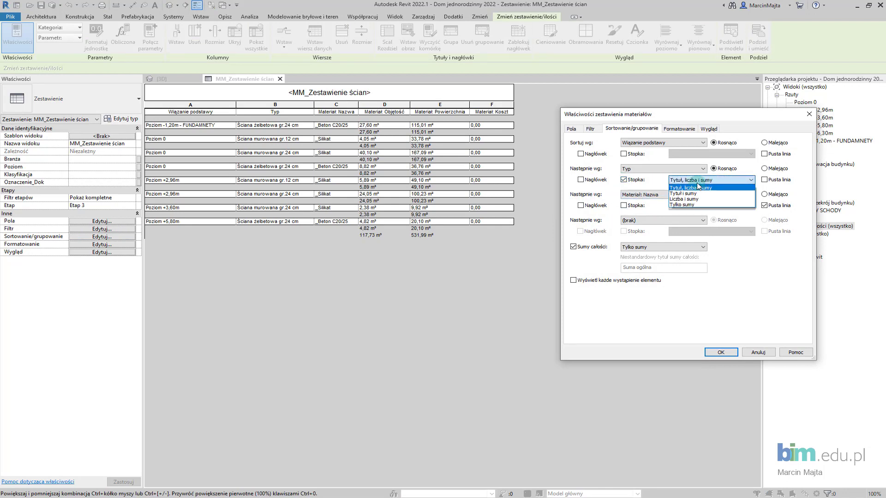
pyautogui.click(743, 206)
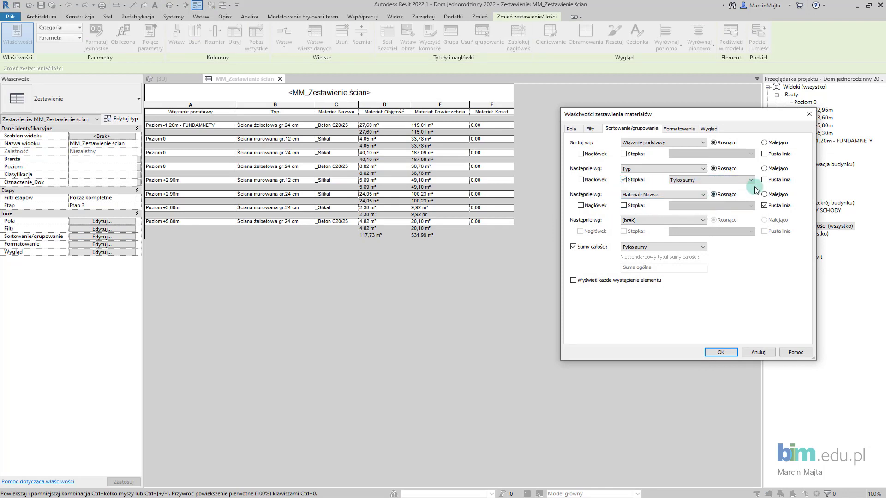
pyautogui.click(718, 353)
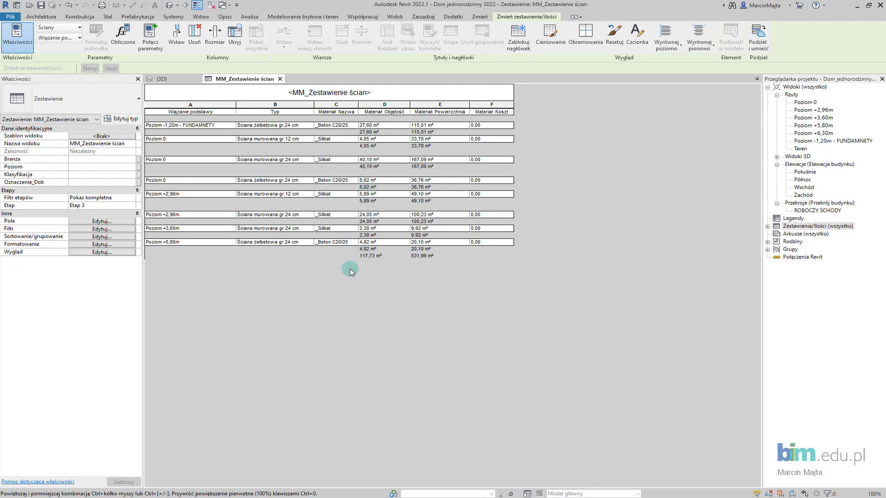
# - Put totals-only footers on the base-level and Materiał: Nazwa groups, removing the Typ footer
pyautogui.click(107, 224)
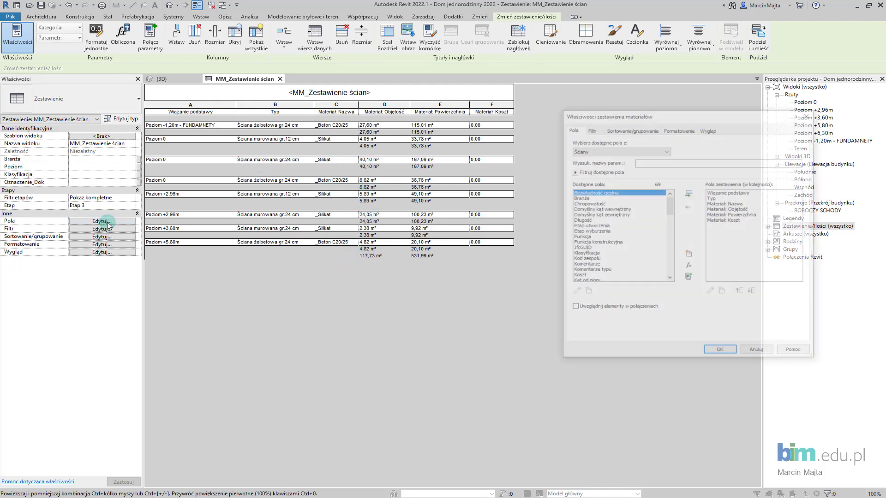
pyautogui.click(631, 129)
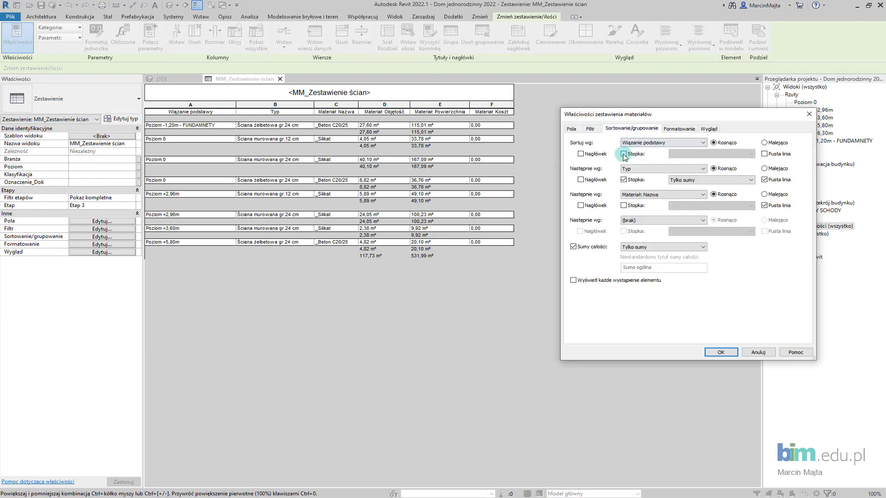
pyautogui.click(624, 154)
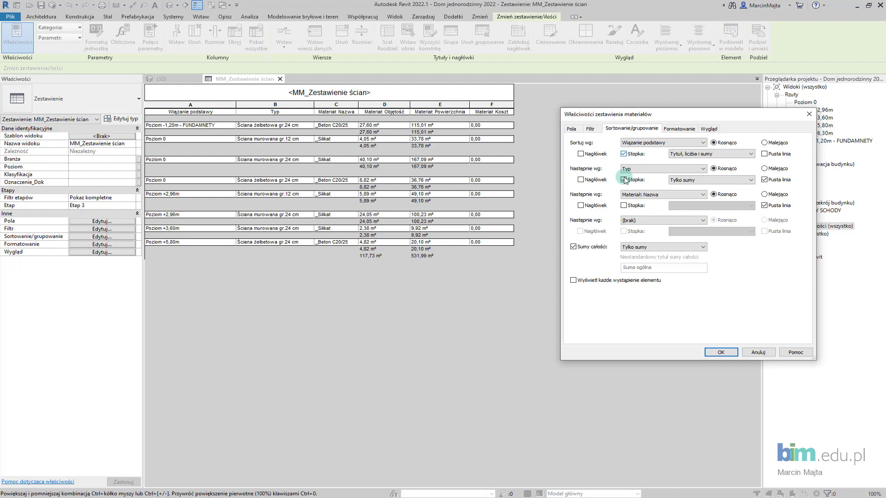
pyautogui.click(732, 154)
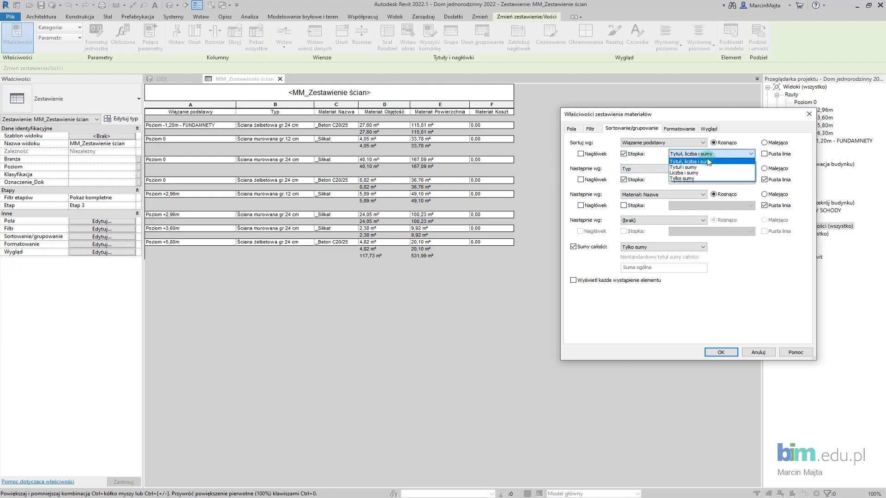
pyautogui.click(687, 183)
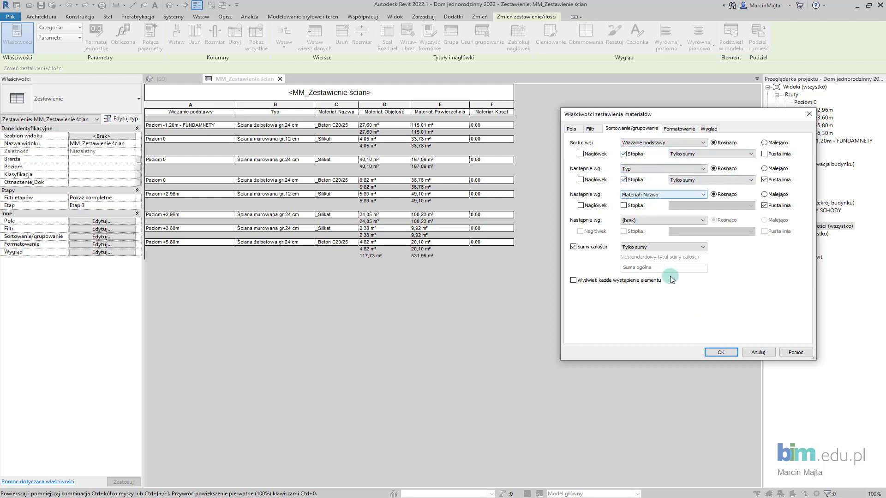
pyautogui.click(623, 179)
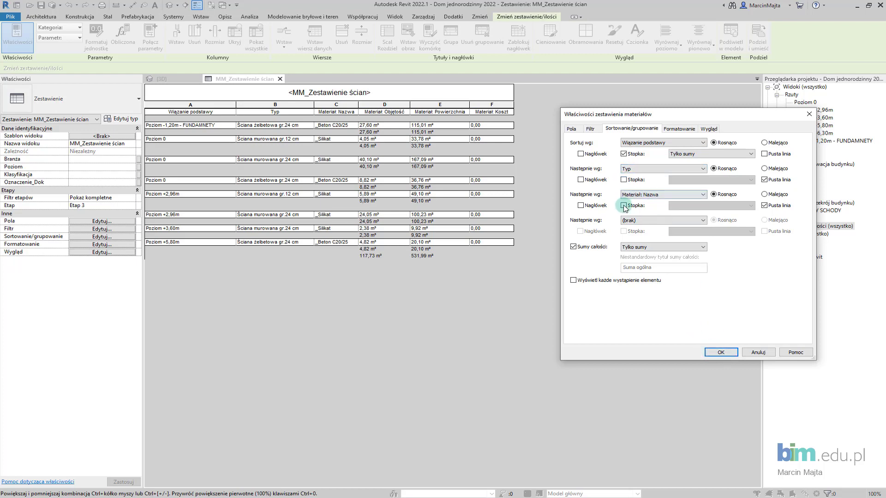
pyautogui.click(624, 206)
pyautogui.click(699, 213)
pyautogui.click(688, 231)
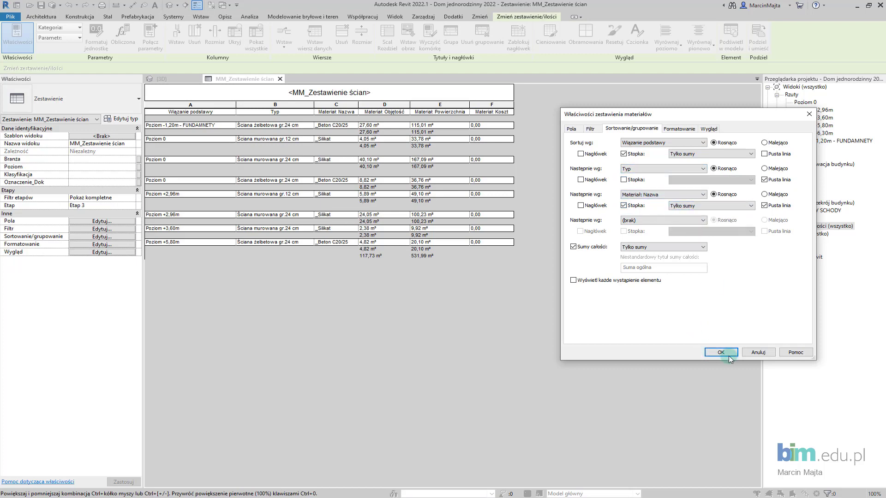
pyautogui.click(726, 353)
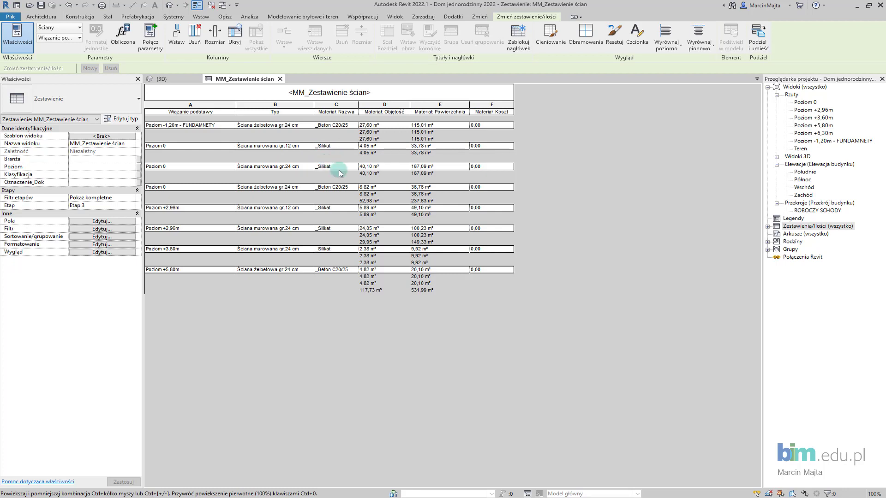
# - Review the new level and material subtotals, then return to the sorting and grouping settings
pyautogui.click(104, 237)
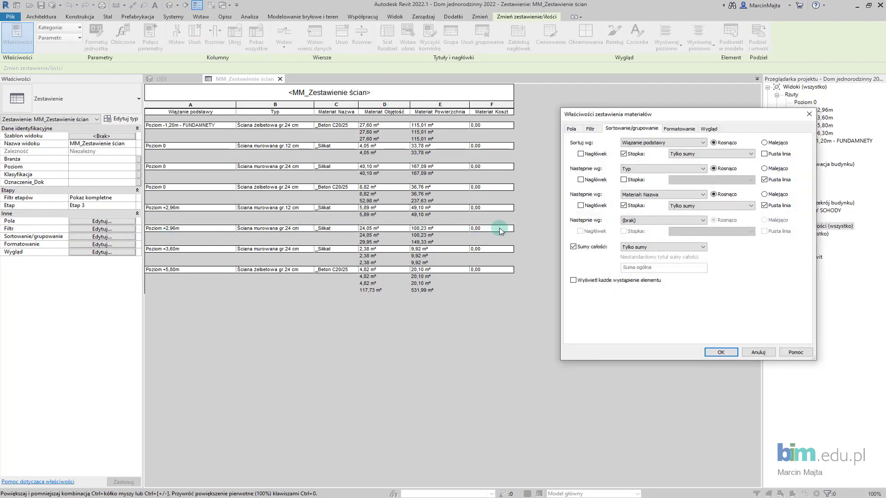
# - Sort by level, then Materiał: Nazwa, then Typ, with totals-only footers on material groups
pyautogui.click(666, 168)
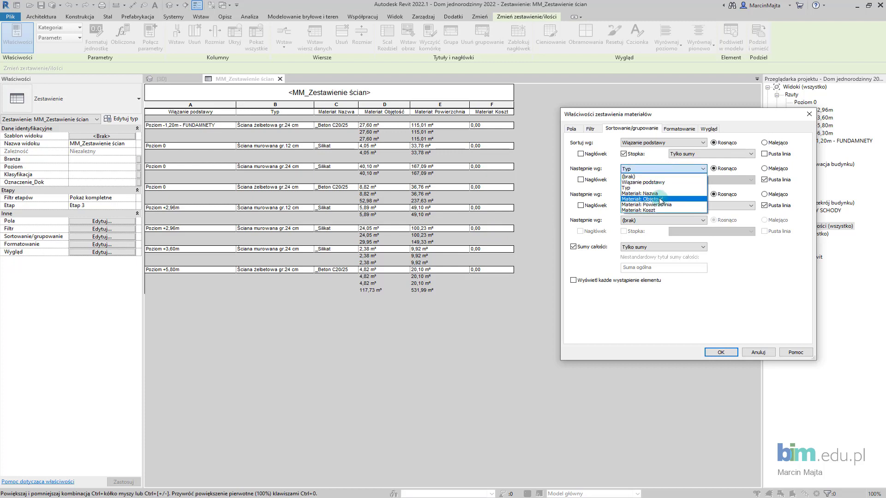
pyautogui.click(659, 194)
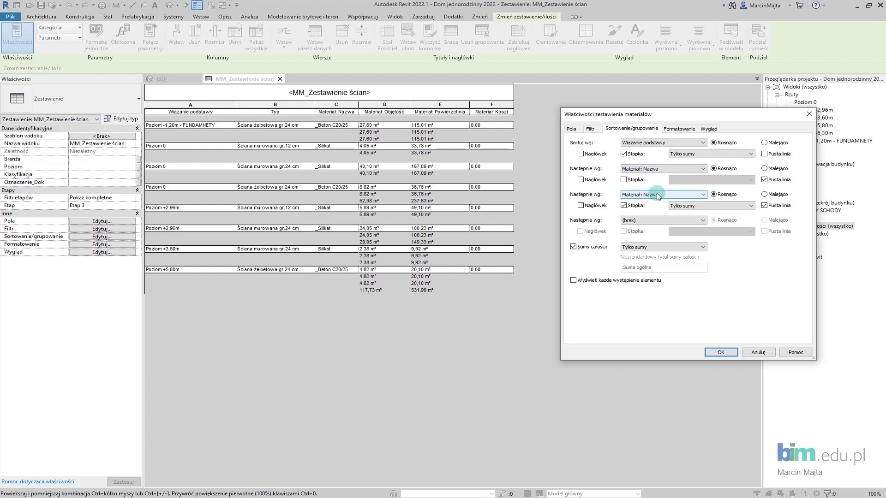
pyautogui.click(659, 195)
pyautogui.click(652, 214)
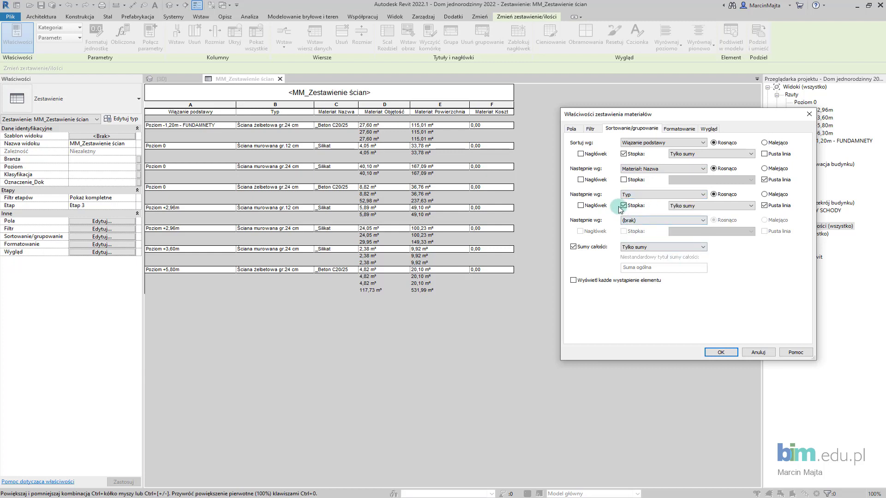
pyautogui.click(623, 180)
pyautogui.click(710, 180)
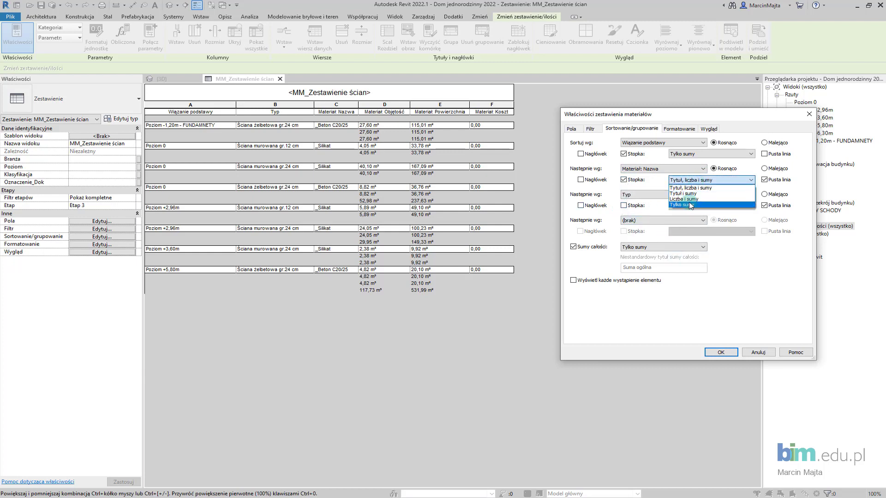
pyautogui.click(691, 206)
pyautogui.click(720, 352)
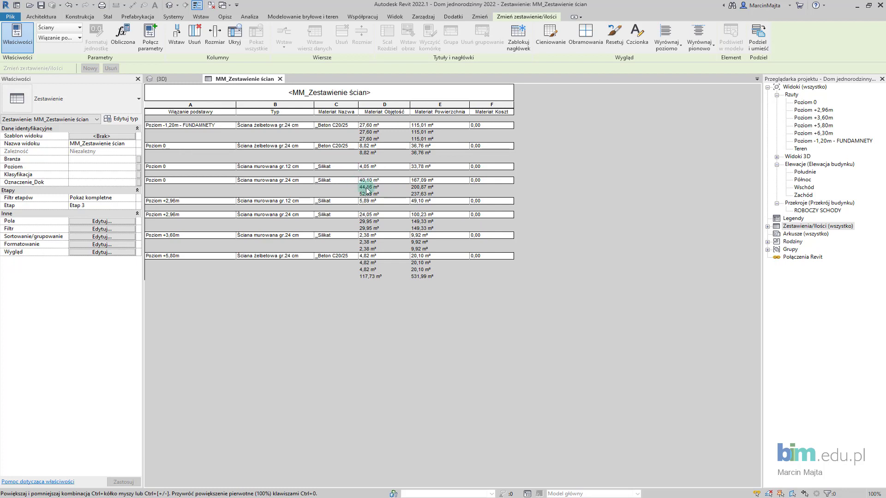
# - Reconfirm the sorting and grouping settings for MM_Zestawienie ścian
pyautogui.click(121, 229)
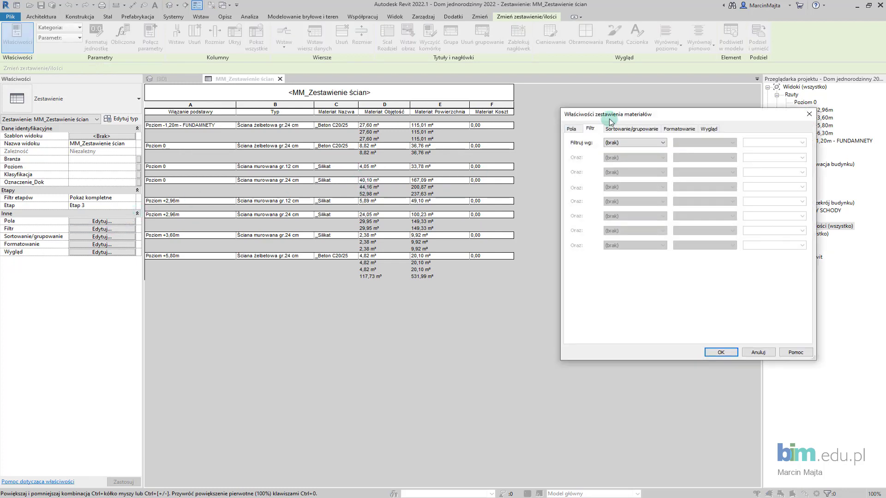
pyautogui.click(628, 133)
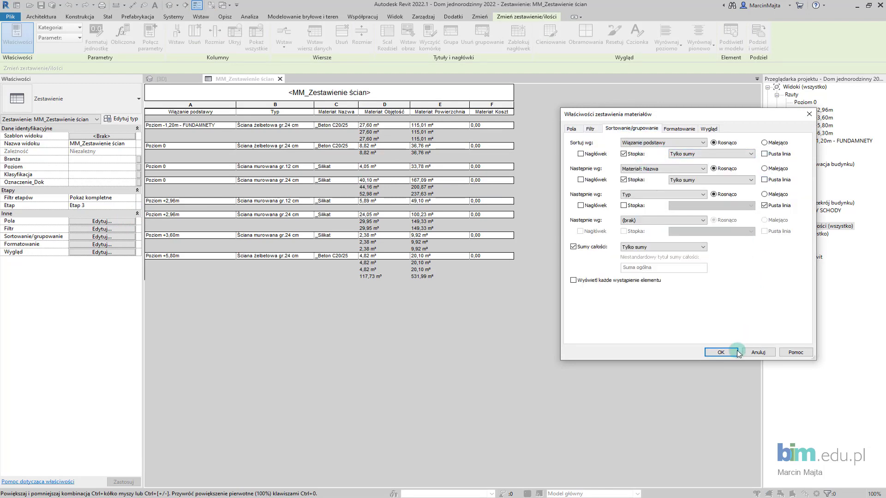
pyautogui.click(720, 352)
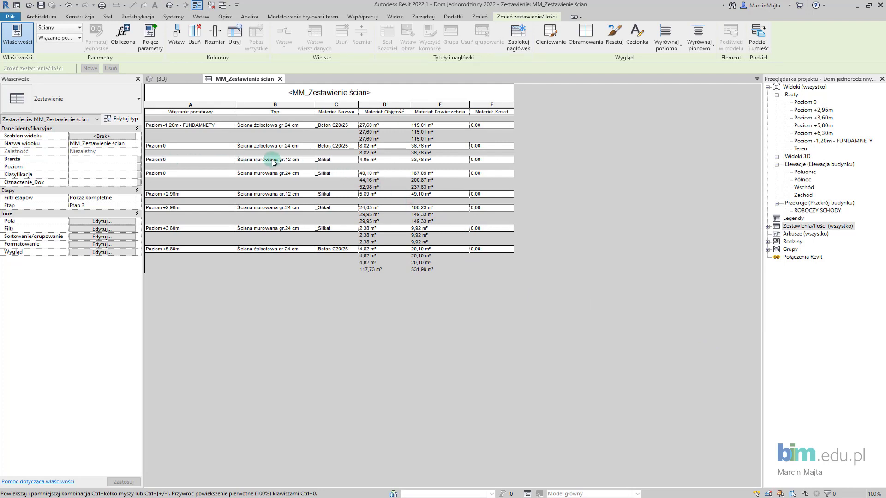
# - Turn off the blank line after each Typ group
pyautogui.click(94, 231)
pyautogui.click(616, 127)
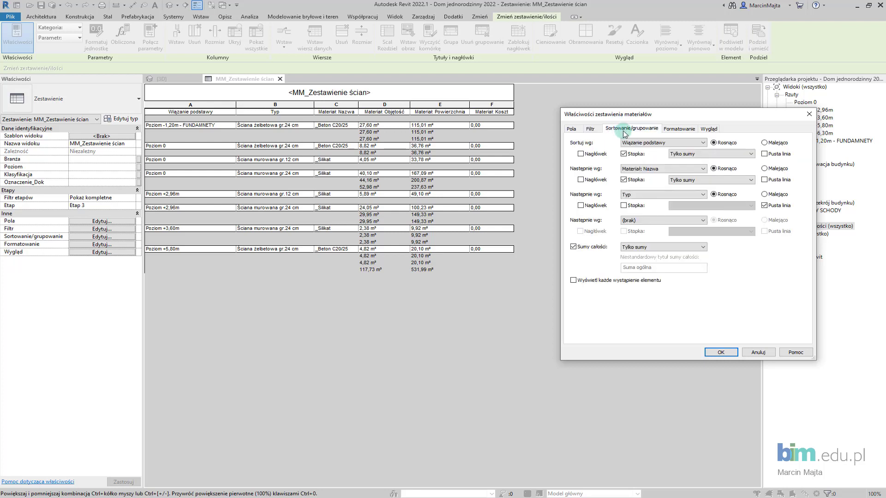
pyautogui.click(765, 205)
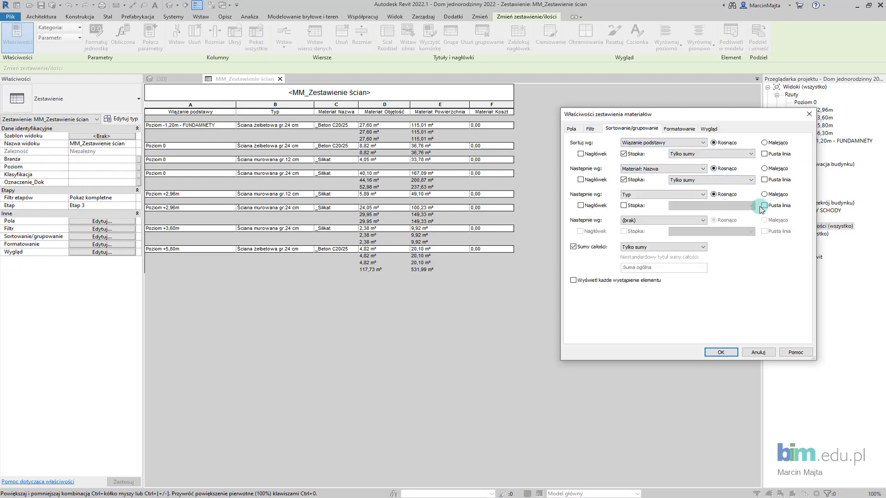
pyautogui.click(717, 353)
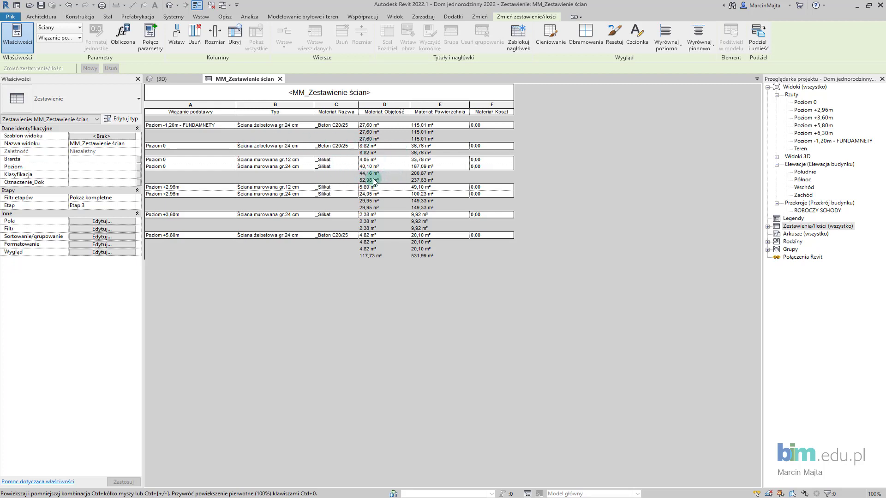
# - Remove the footer totals from the base-level groups
pyautogui.click(94, 222)
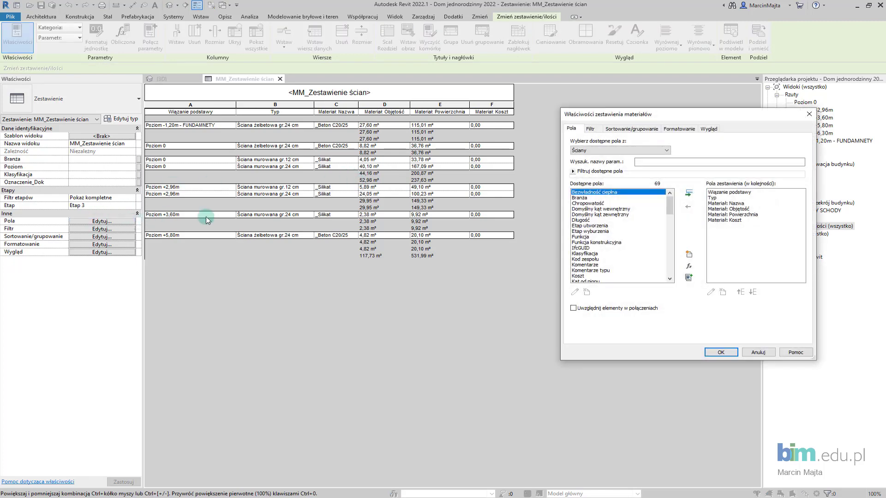
pyautogui.click(609, 129)
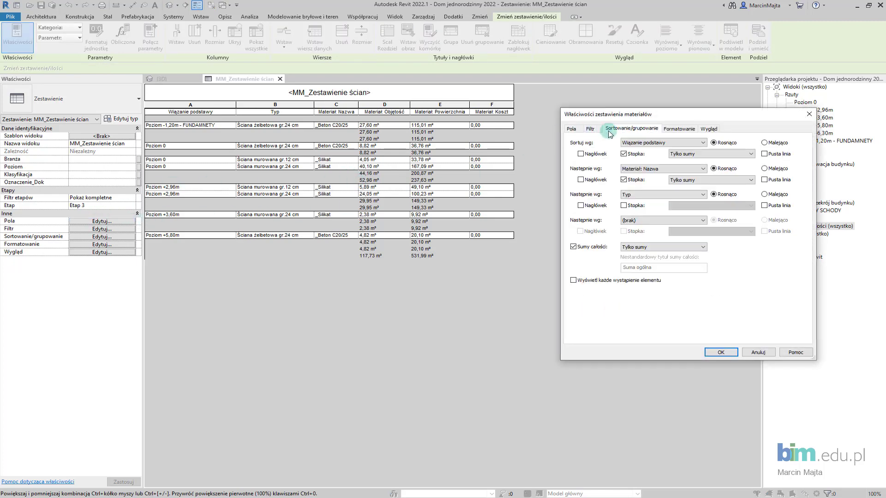
pyautogui.click(623, 154)
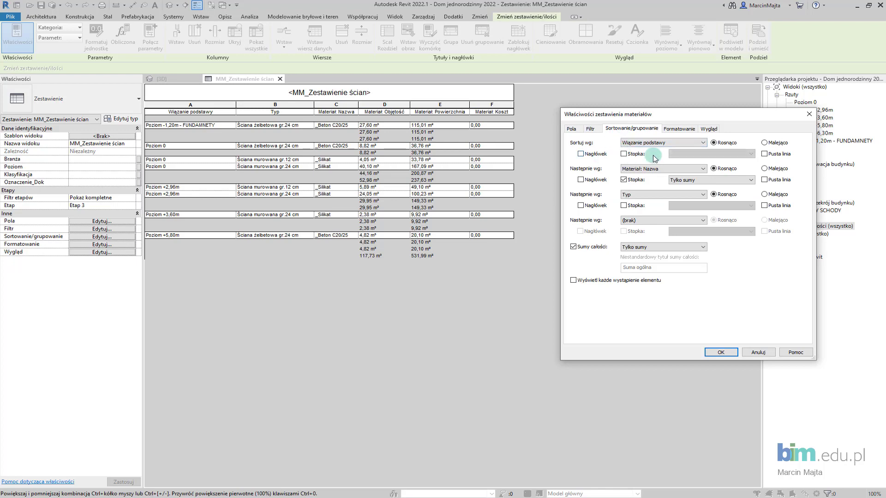
pyautogui.click(719, 352)
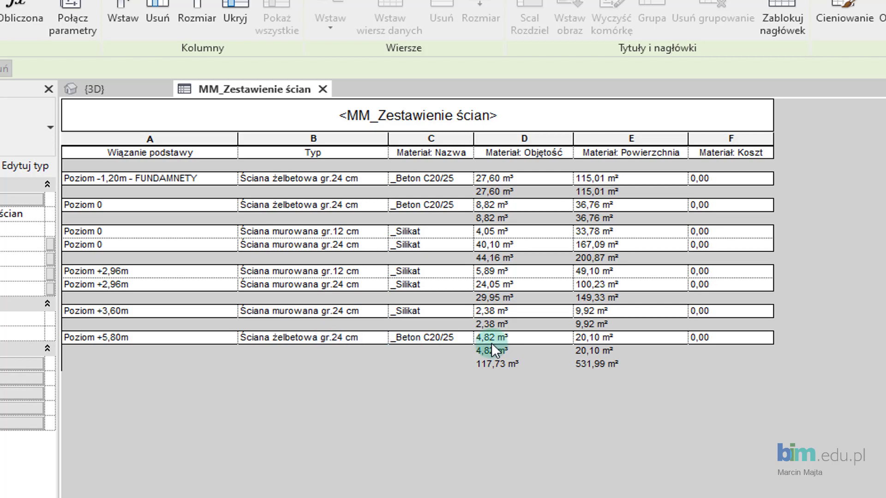
# - Enter Materiał: Koszt of 210 for _Beton C20/25 rows and 120 for _Silikat rows
pyautogui.click(747, 180)
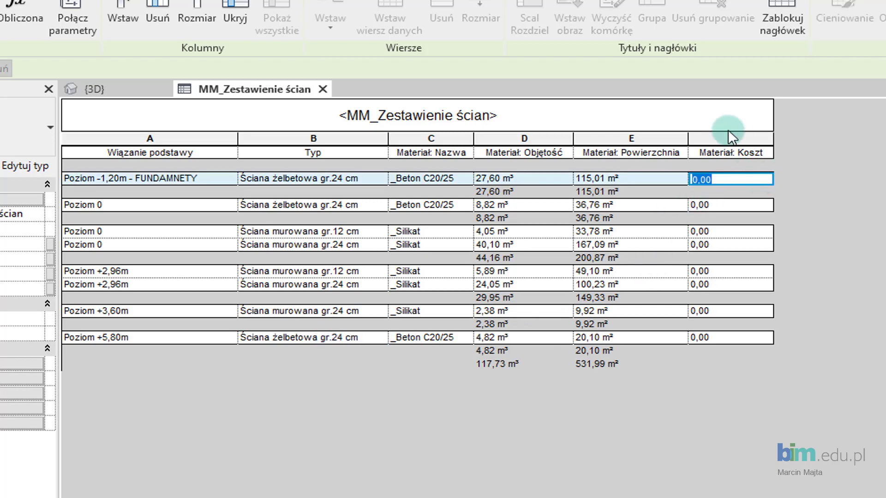
pyautogui.write('210')
pyautogui.press('Return')
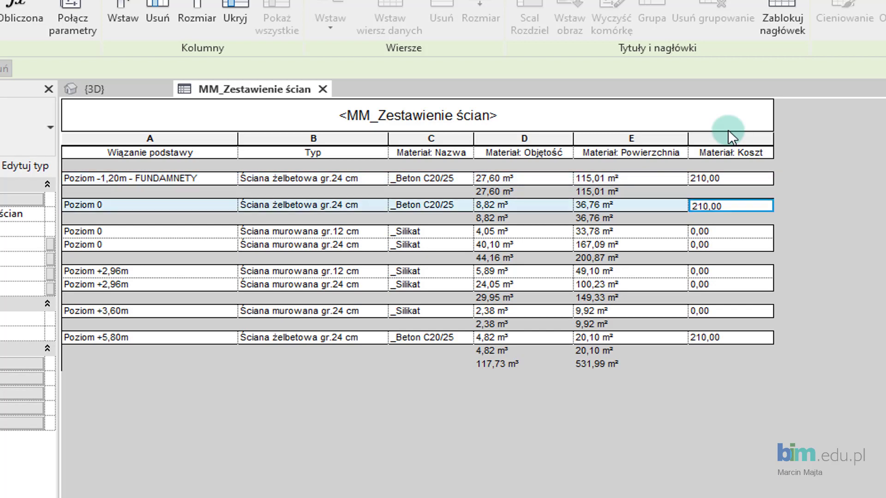
pyautogui.click(726, 231)
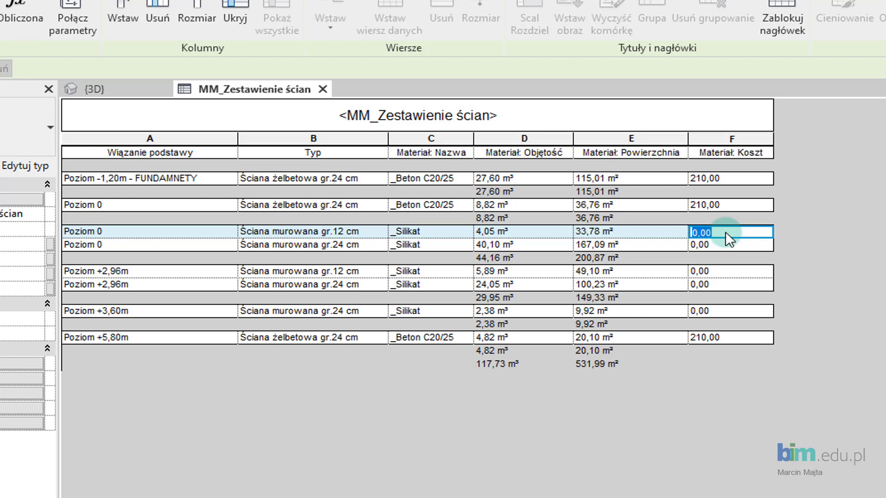
pyautogui.write('120')
pyautogui.press('Return')
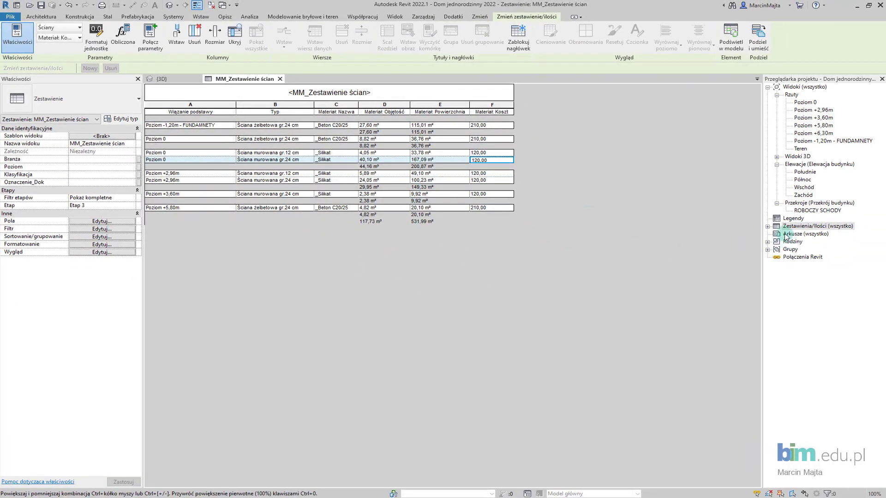
# - Duplicate the wall schedule and retitle the copy MM_Zestawienie ścian MUROWANYCH
pyautogui.click(767, 226)
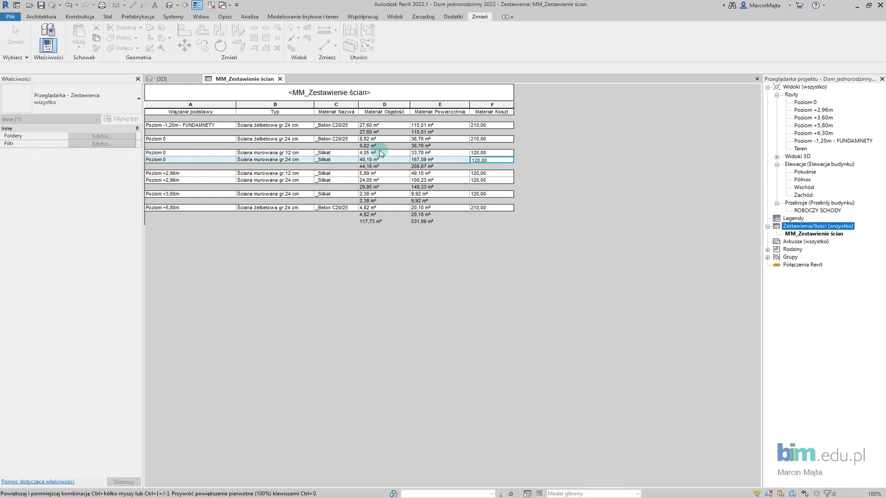
pyautogui.rightClick(800, 234)
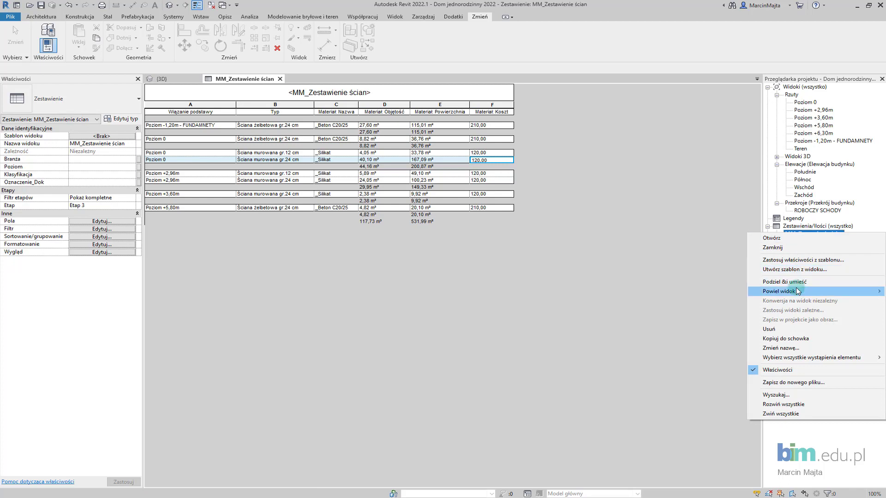
pyautogui.moveTo(780, 292)
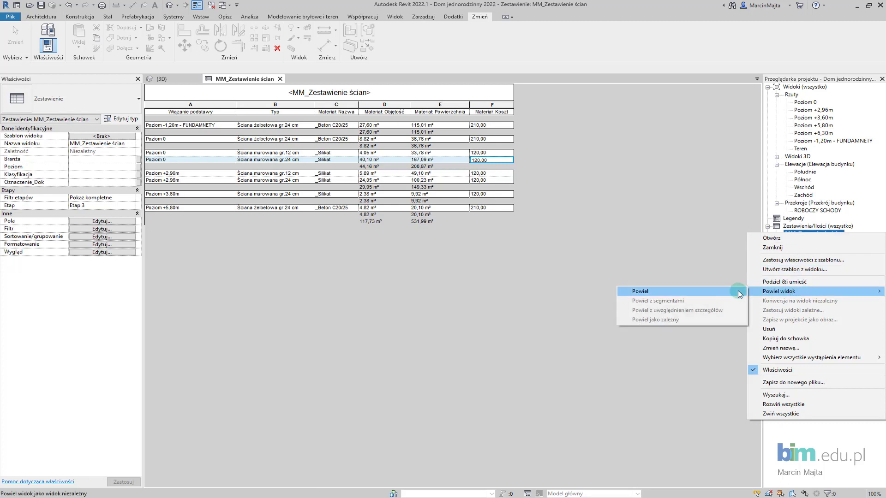
pyautogui.click(639, 291)
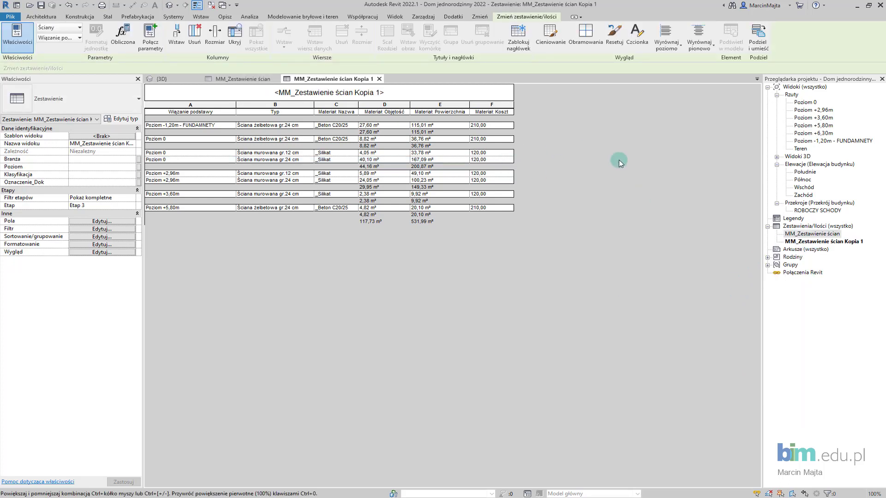
pyautogui.click(815, 242)
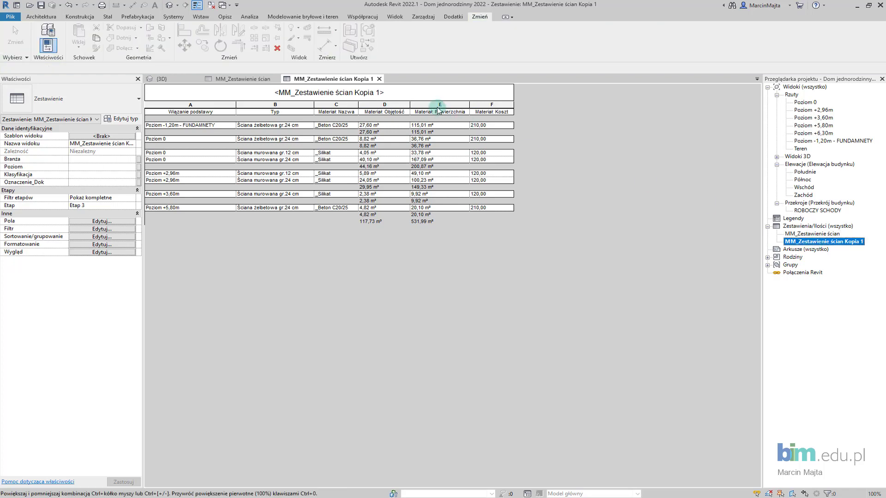
pyautogui.click(353, 94)
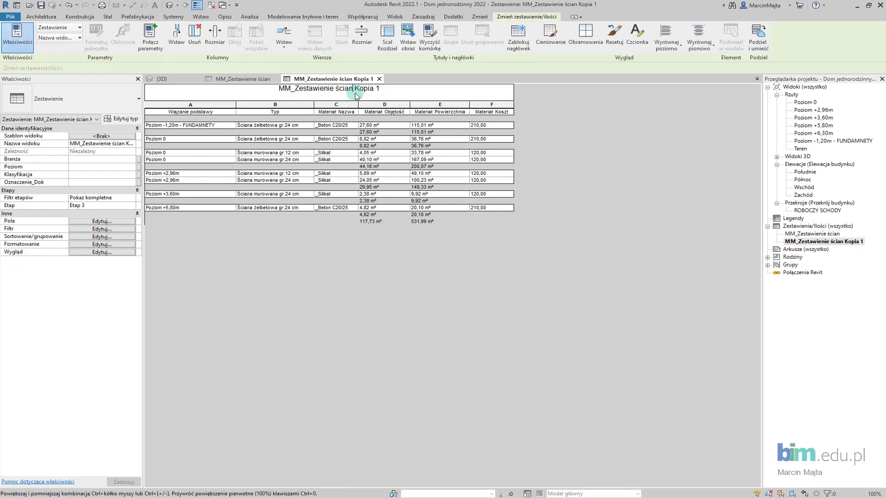
pyautogui.moveTo(353, 88); pyautogui.dragTo(407, 88)
pyautogui.write('M')
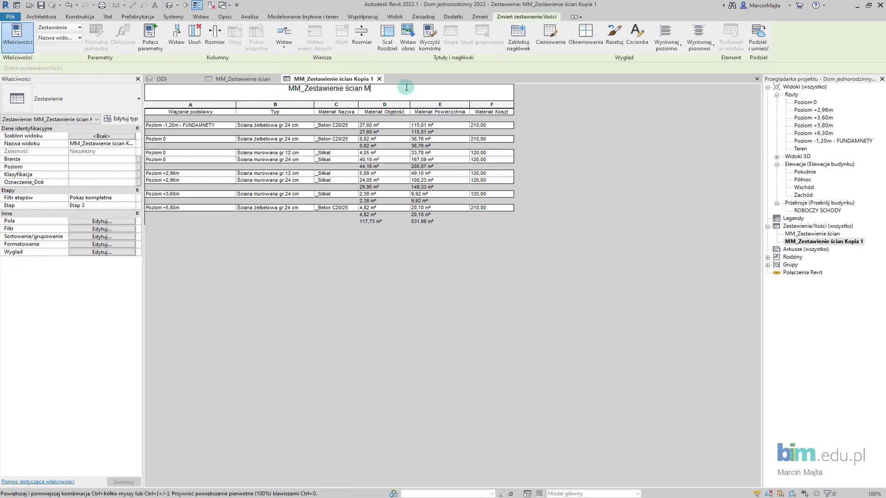
pyautogui.write('UROW')
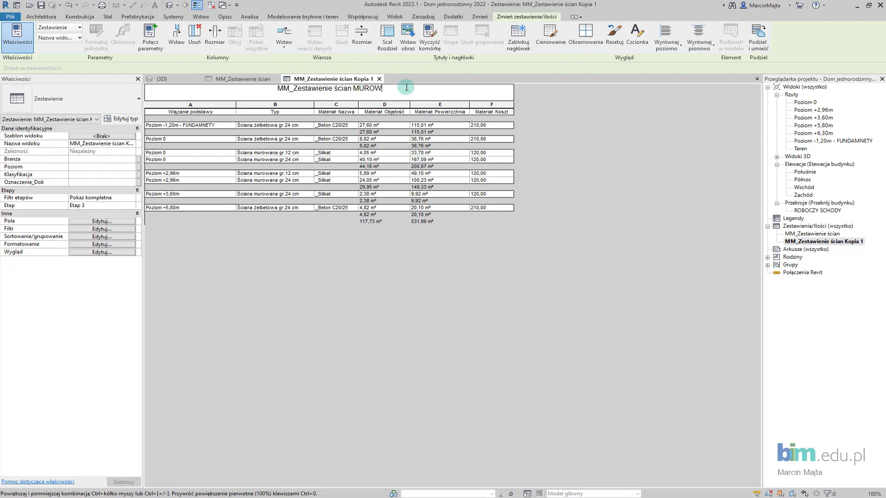
pyautogui.write('ANYCH')
pyautogui.press('Return')
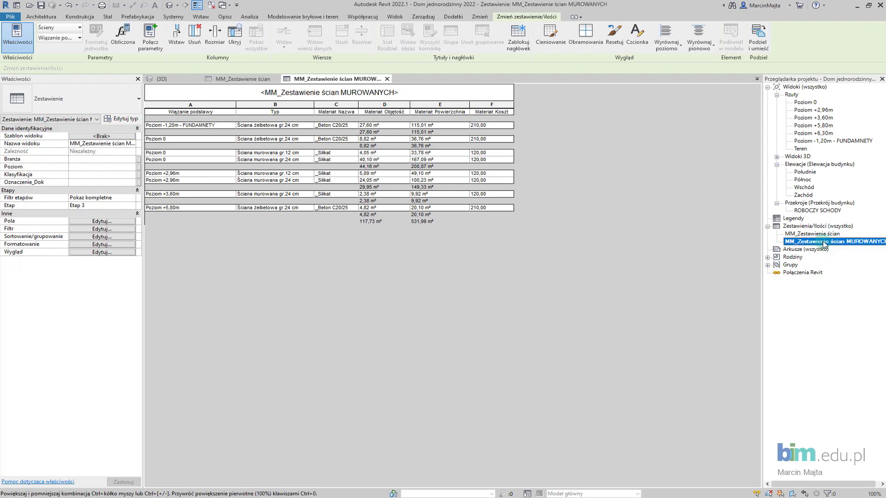
# - Retitle the original schedule MM_Zestawienie ścian ŻELBETOWYCH
pyautogui.click(790, 234)
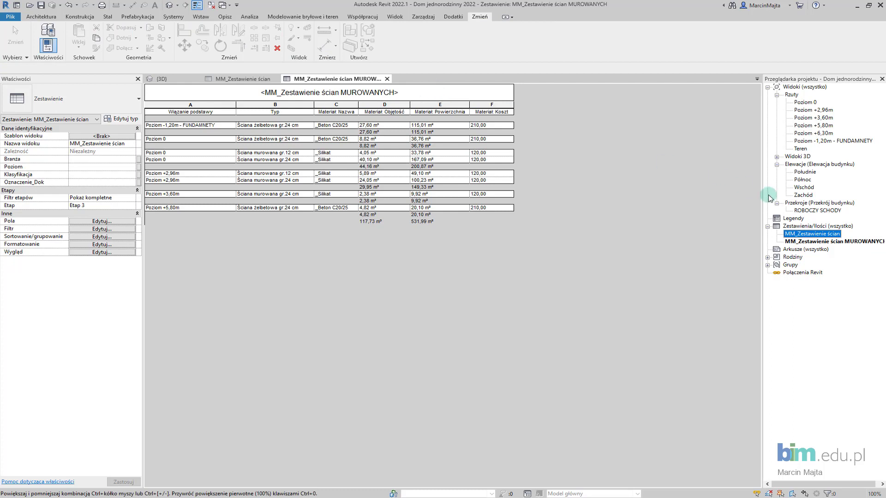
pyautogui.doubleClick(808, 234)
pyautogui.click(397, 88)
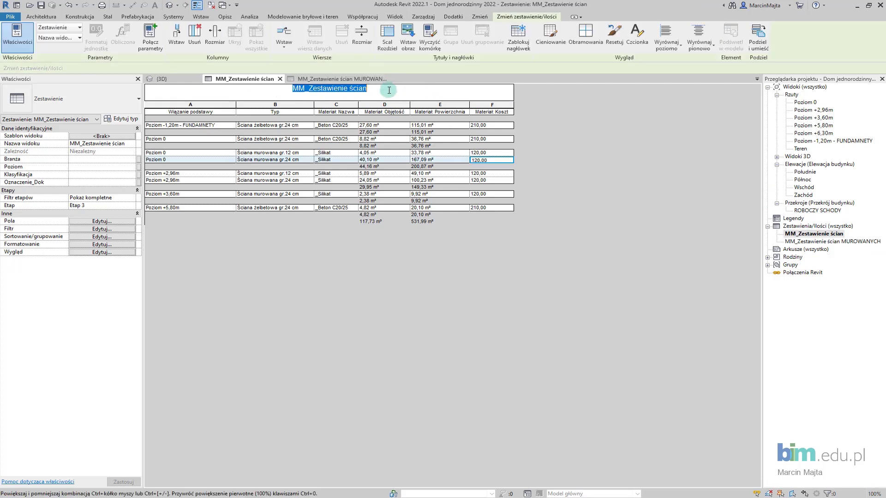
pyautogui.write('ZEL')
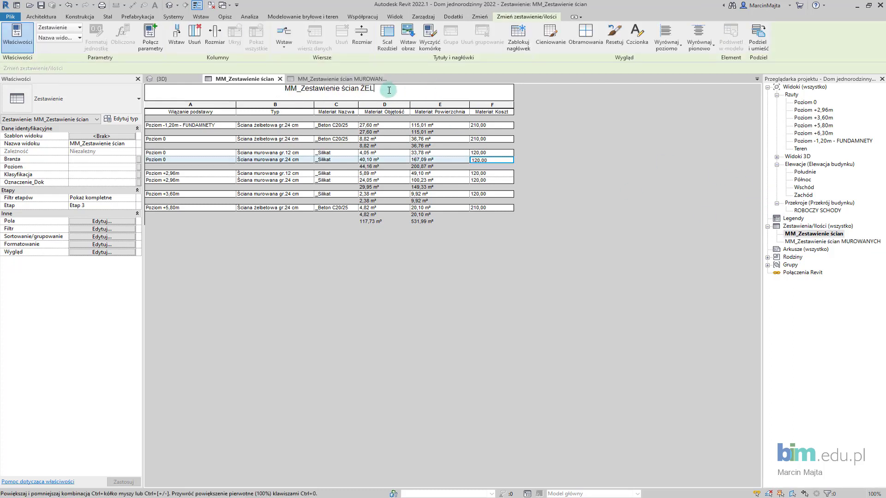
pyautogui.write('BETOWYCH')
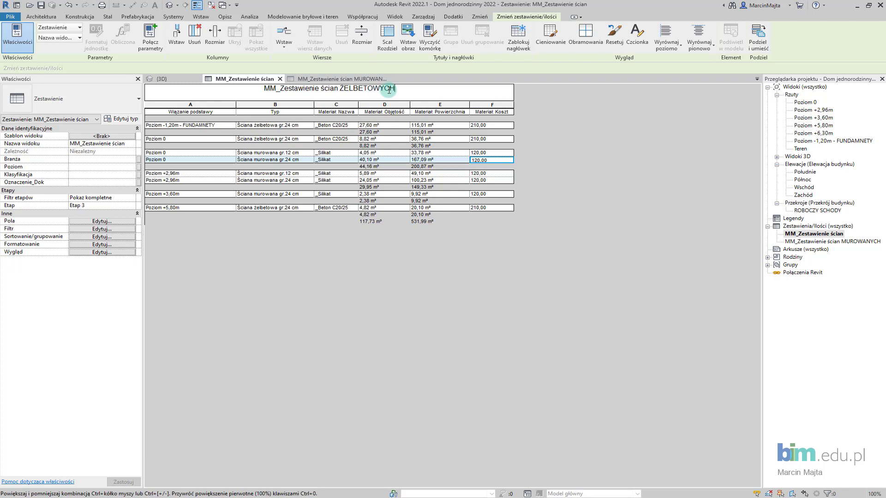
pyautogui.press('Return')
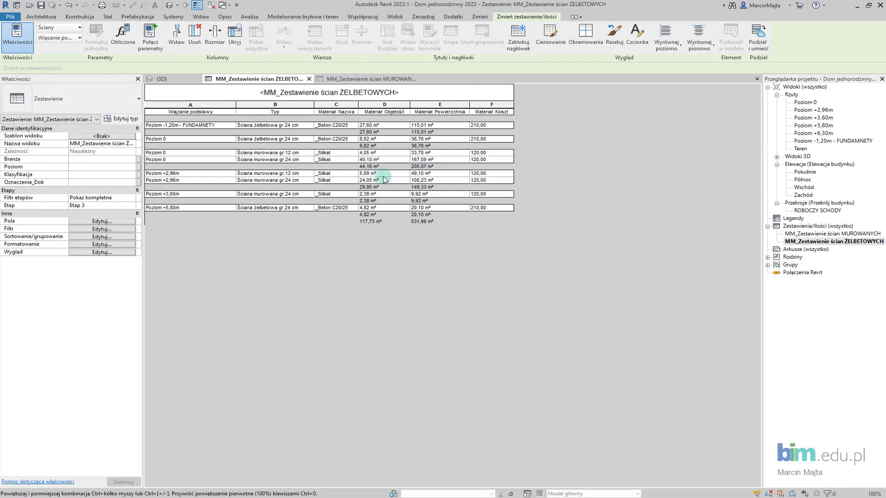
# - Filter the ŻELBETOWYCH schedule to Materiał: Nazwa equals _Beton C20/25
pyautogui.click(101, 229)
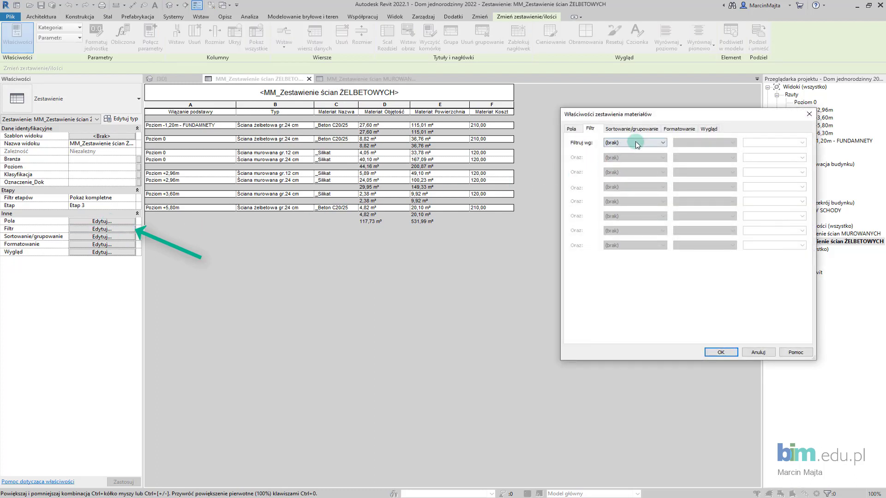
pyautogui.click(636, 143)
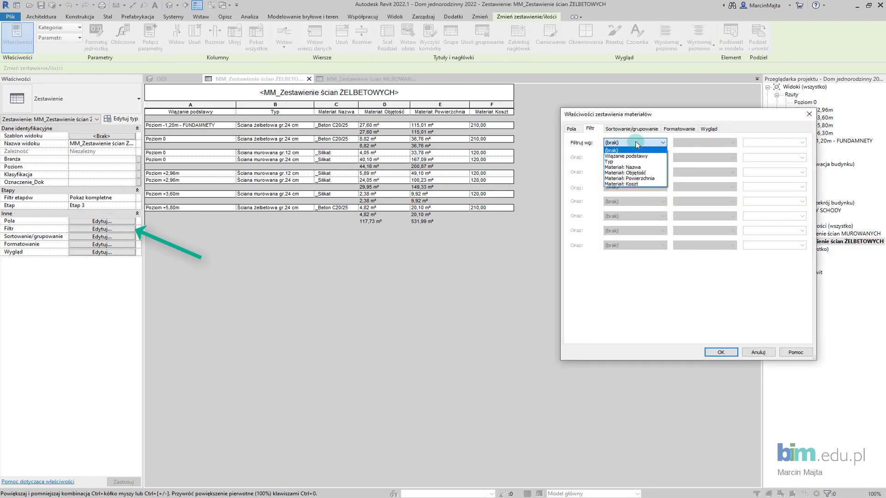
pyautogui.click(627, 167)
pyautogui.click(807, 141)
pyautogui.click(806, 143)
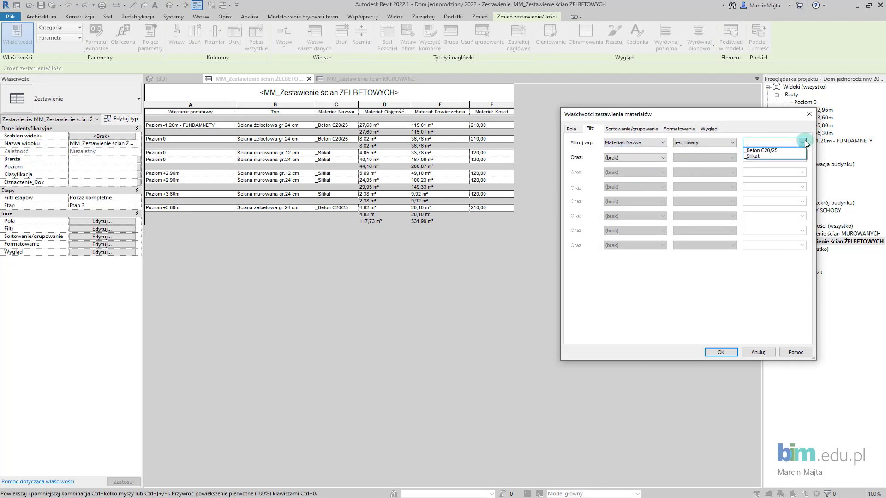
pyautogui.click(764, 151)
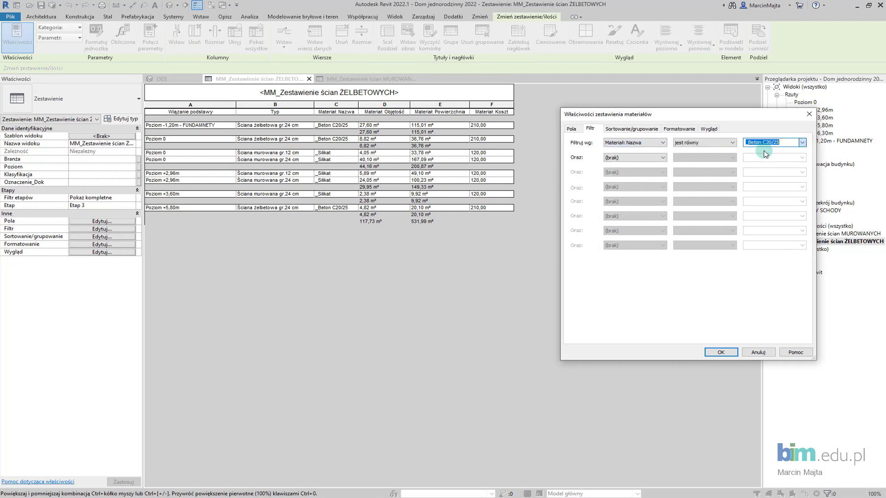
pyautogui.click(721, 352)
# - Filter the MUROWANYCH schedule to Materiał: Nazwa equals _Silikat
pyautogui.click(357, 78)
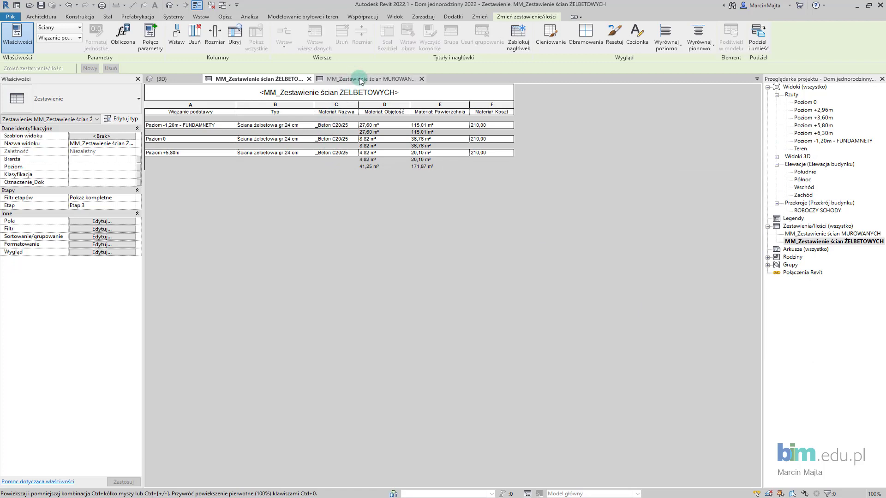
pyautogui.click(111, 228)
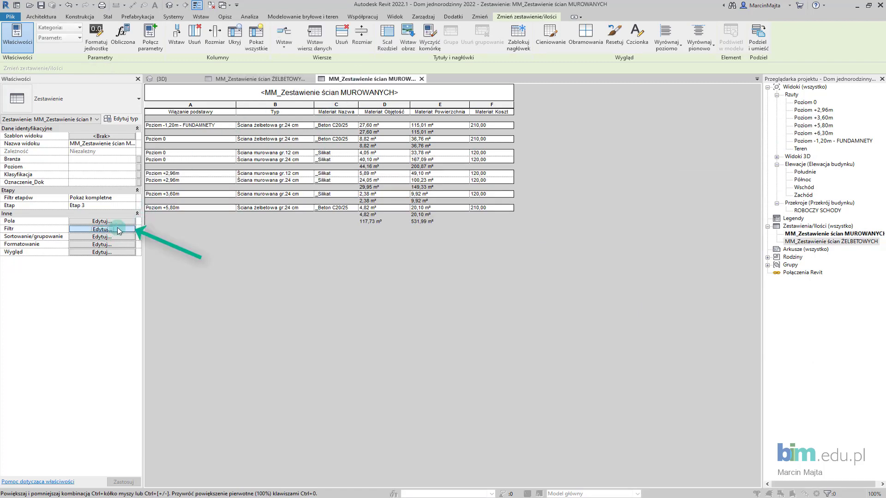
pyautogui.click(623, 143)
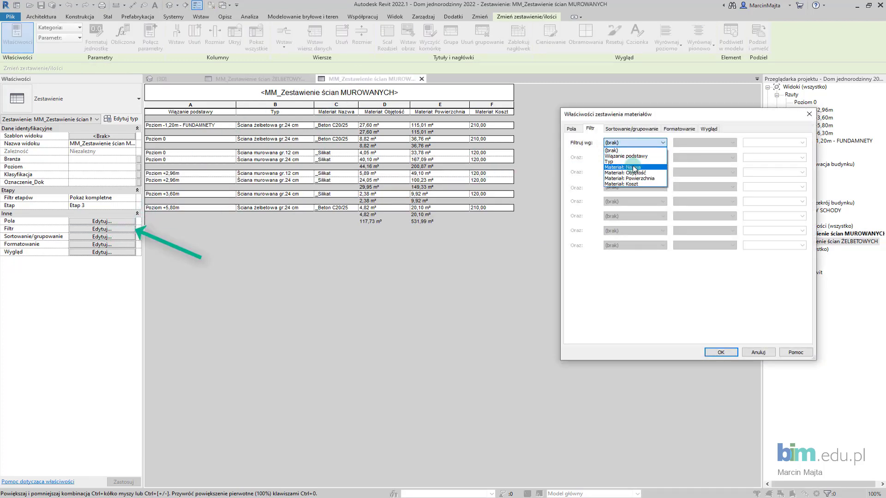
pyautogui.click(623, 167)
pyautogui.click(802, 142)
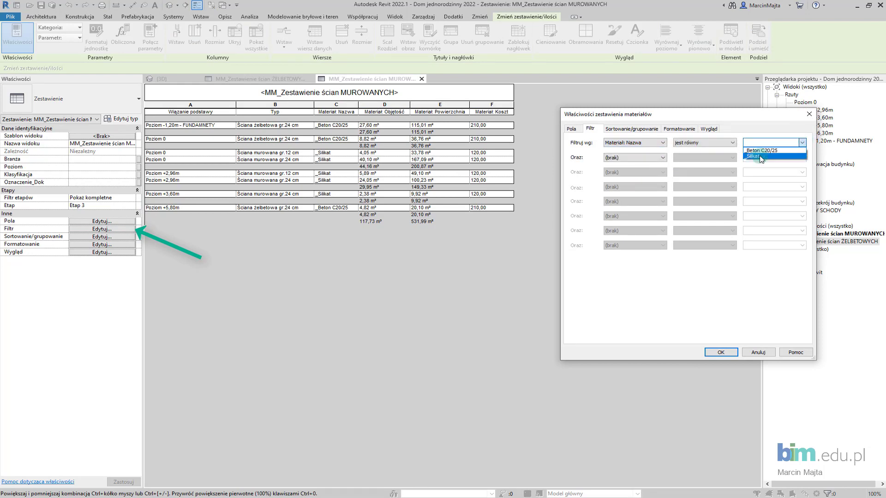
pyautogui.click(753, 156)
pyautogui.click(733, 351)
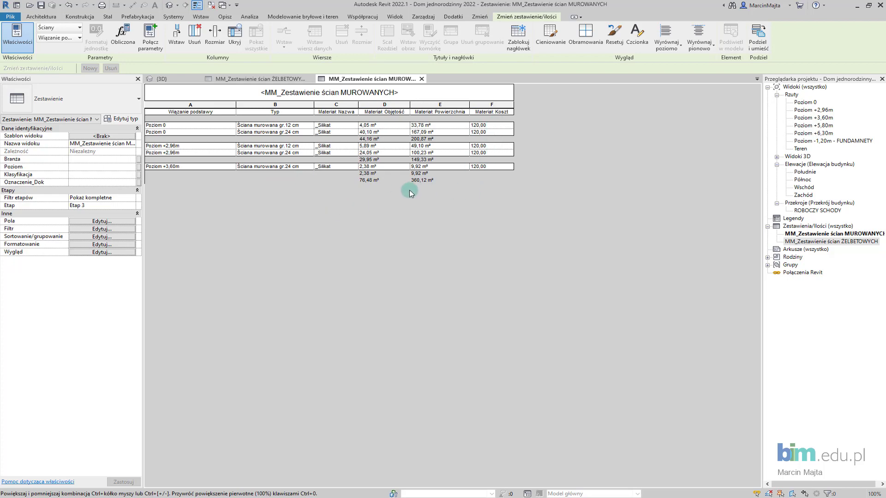
# - Create calculated parameter Wartość za MATERIAŁ with discipline Wspólne and type Waluta
pyautogui.click(95, 221)
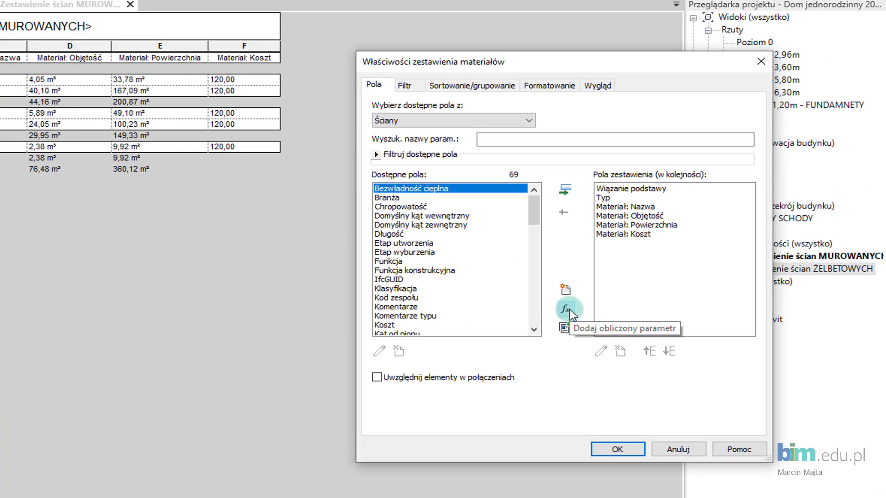
pyautogui.click(566, 309)
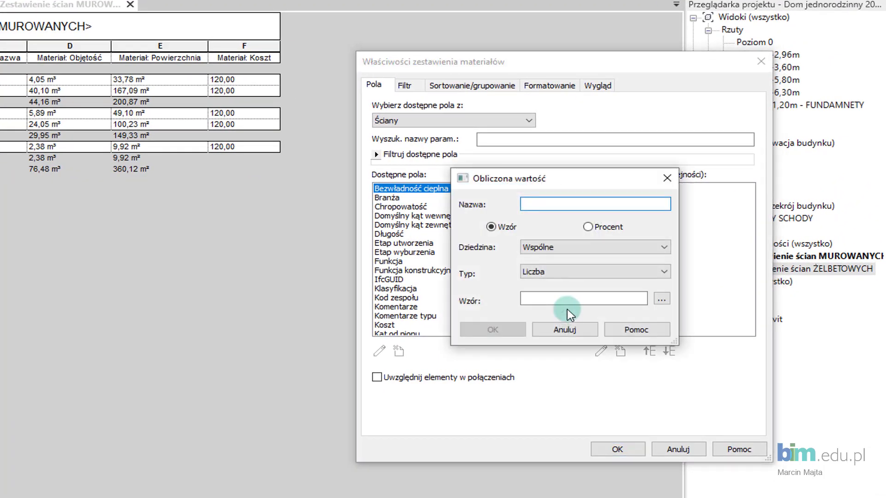
pyautogui.write('Wartość za MATERIAŁ')
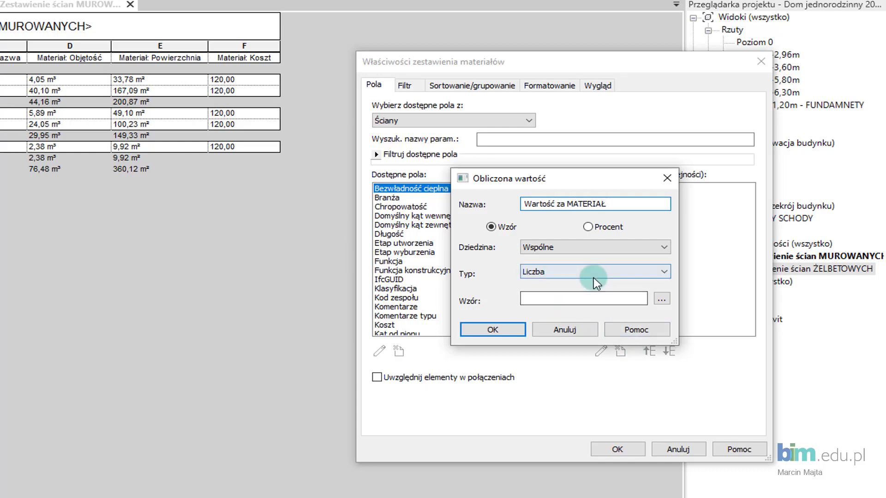
pyautogui.click(598, 249)
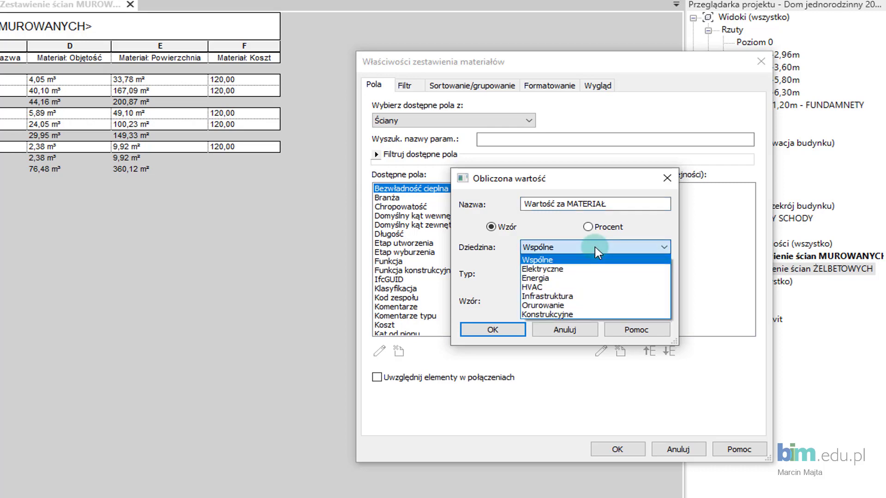
pyautogui.click(498, 227)
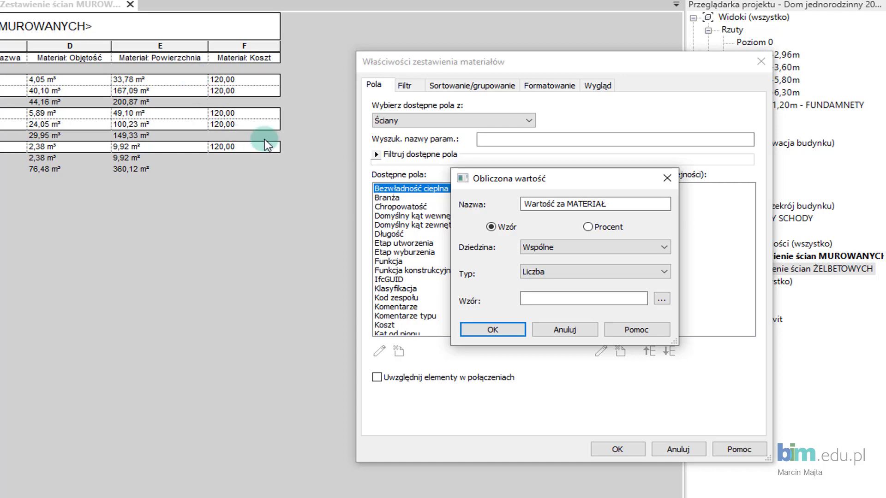
pyautogui.click(570, 248)
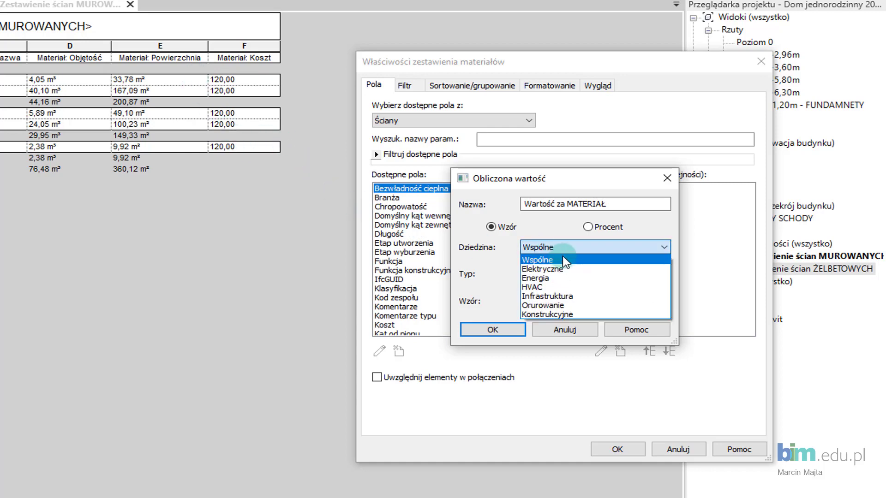
pyautogui.click(533, 259)
pyautogui.click(557, 273)
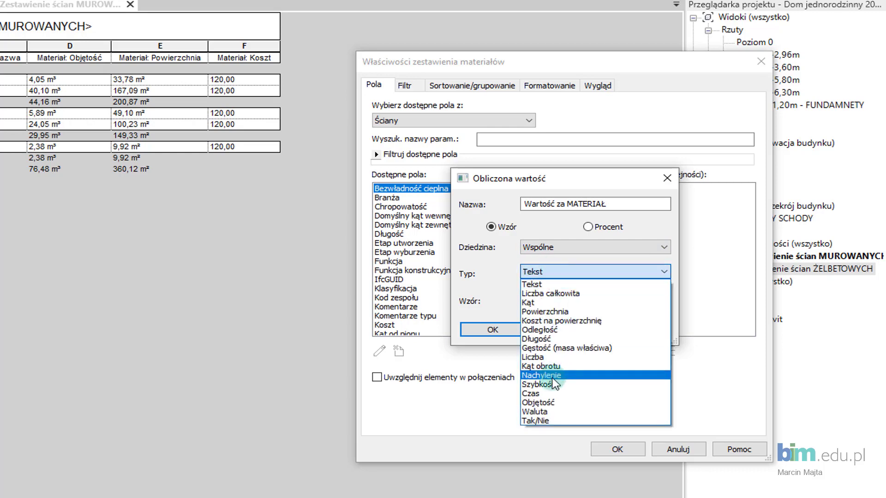
pyautogui.click(535, 411)
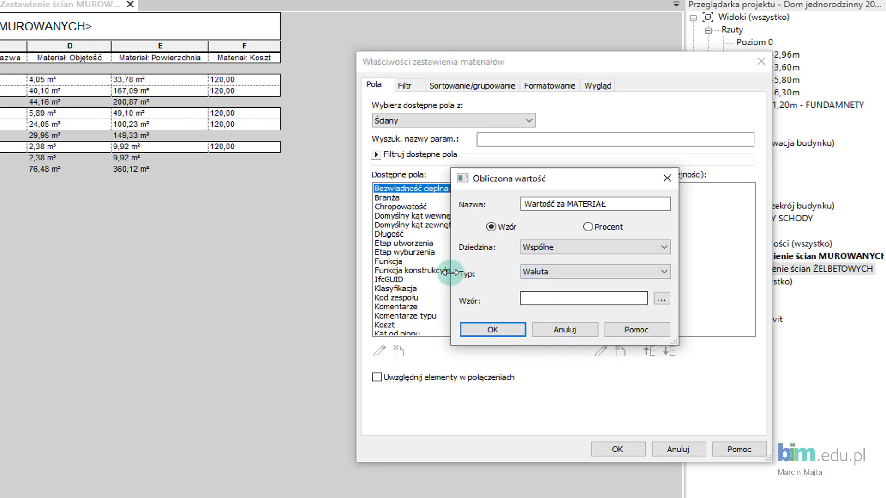
pyautogui.moveTo(452, 271); pyautogui.dragTo(317, 271)
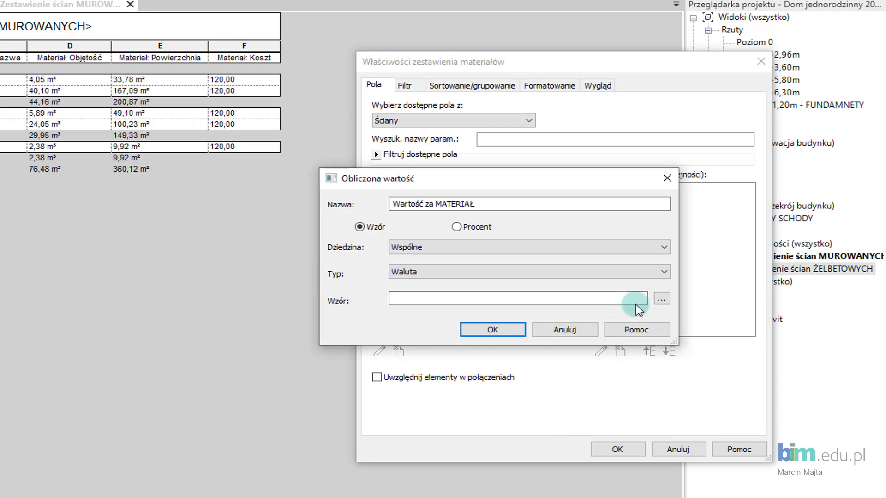
# - Set its formula to Materiał: Koszt * Materiał: Powierzchnia / 1m^2, fixing the units error
pyautogui.click(661, 300)
pyautogui.click(457, 230)
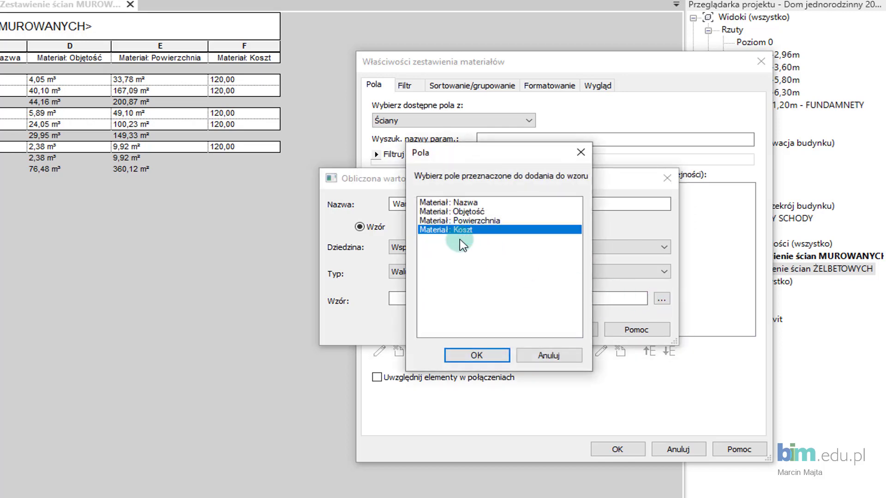
pyautogui.click(476, 355)
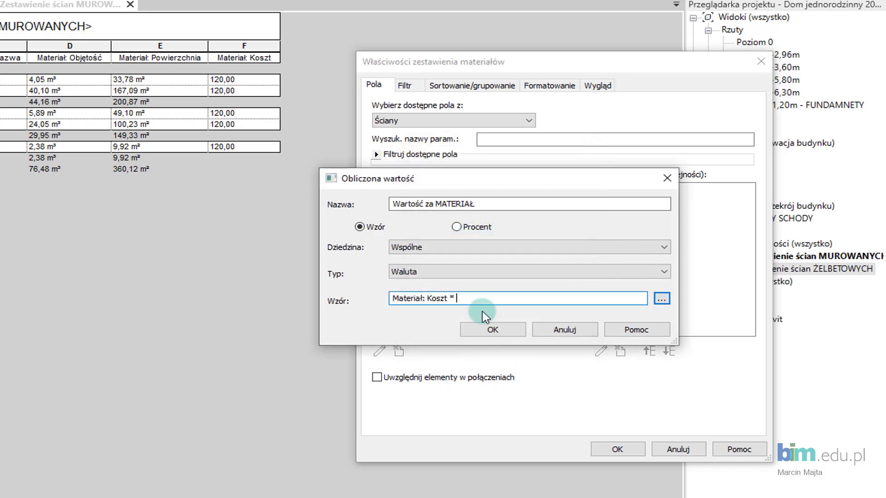
pyautogui.click(669, 299)
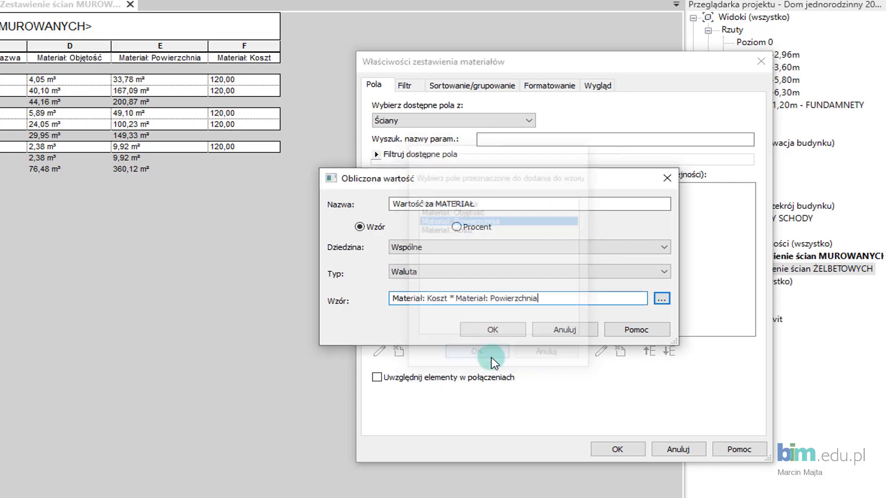
pyautogui.click(494, 330)
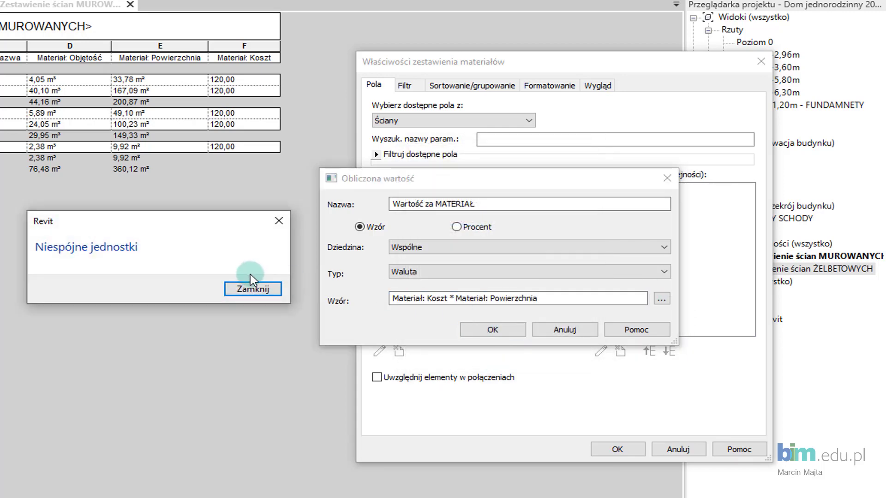
pyautogui.click(252, 289)
pyautogui.click(441, 300)
pyautogui.write('/ 1m^')
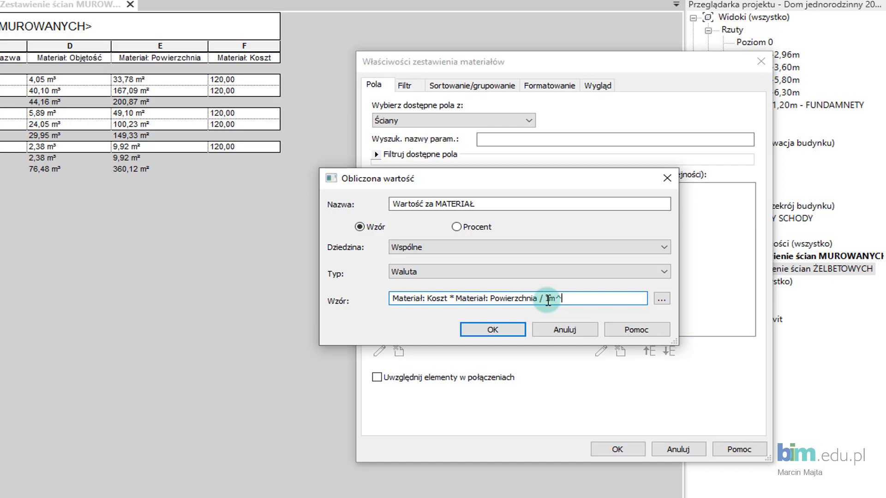
pyautogui.write('2')
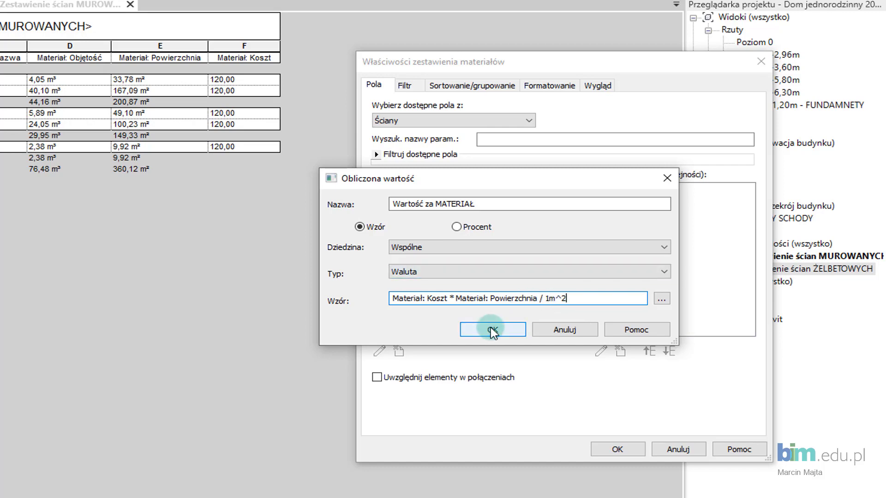
pyautogui.click(493, 330)
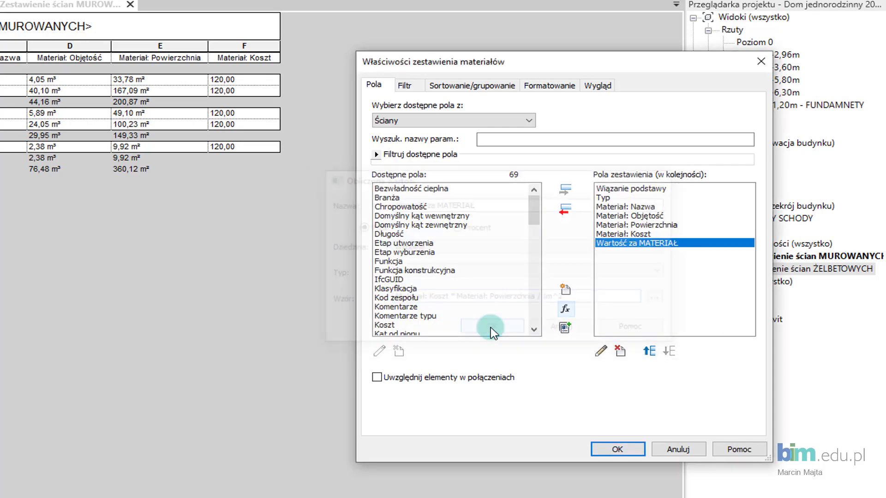
# - Set the Wartość za MATERIAŁ field to calculate totals
pyautogui.click(559, 88)
pyautogui.click(443, 171)
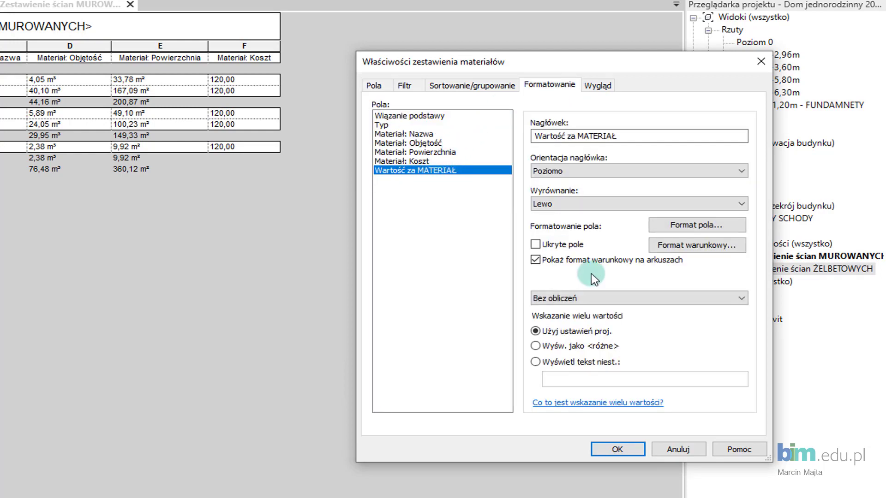
pyautogui.click(614, 299)
pyautogui.click(585, 318)
pyautogui.click(618, 449)
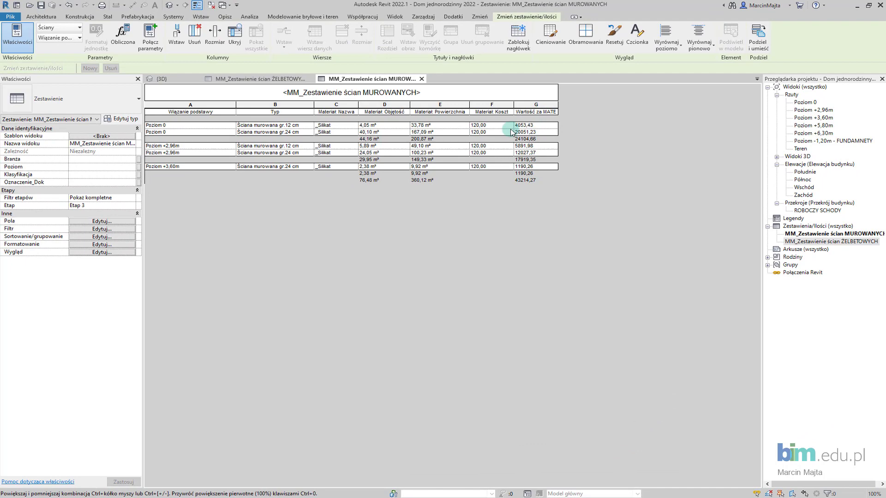
pyautogui.click(528, 104)
# - Right-align the Wartość za MATERIAŁ column and give it digit grouping instead of project settings
pyautogui.click(666, 40)
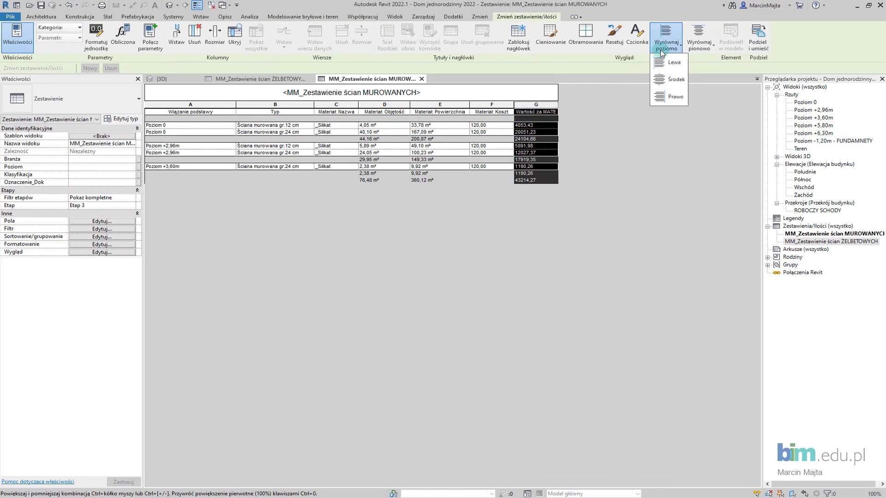
pyautogui.click(668, 97)
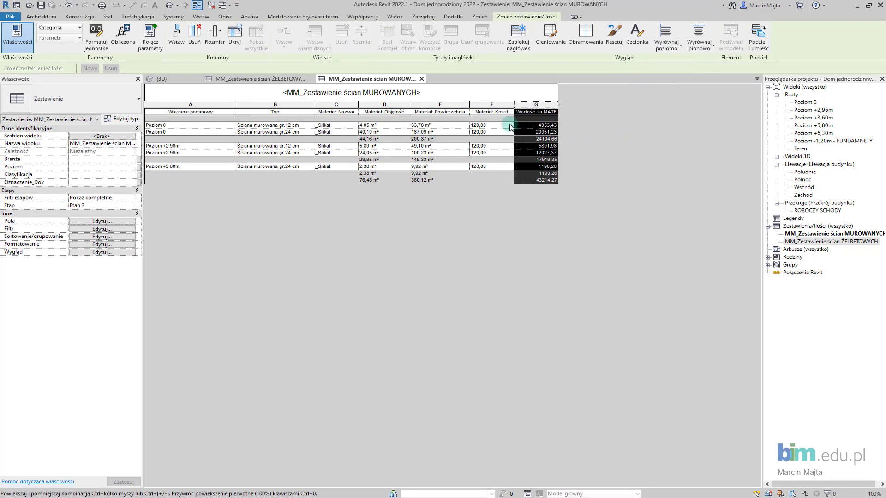
pyautogui.click(96, 34)
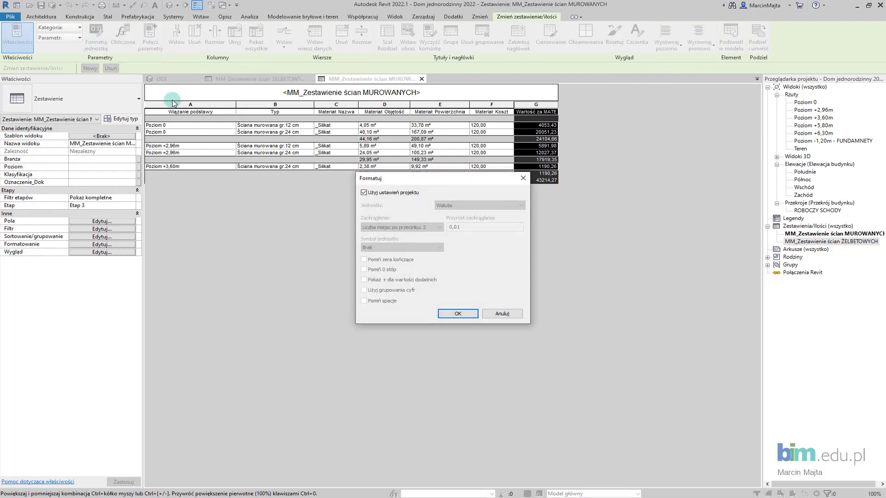
pyautogui.click(385, 193)
pyautogui.click(364, 290)
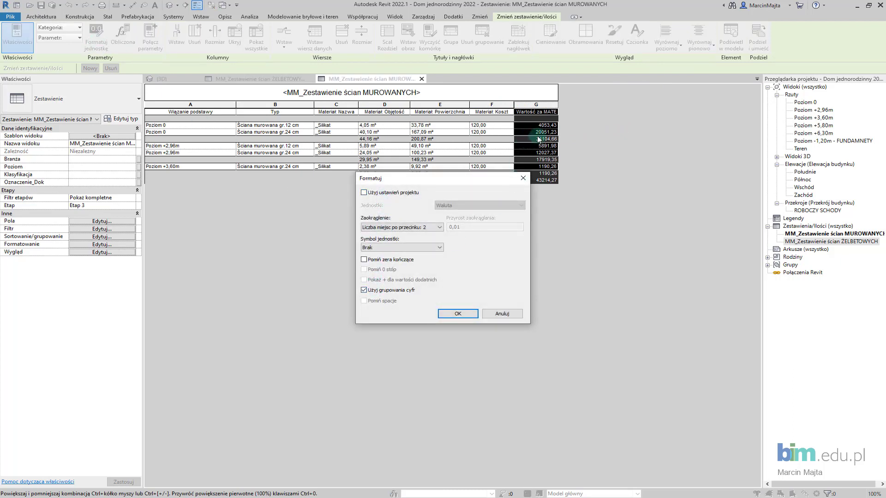
pyautogui.click(466, 314)
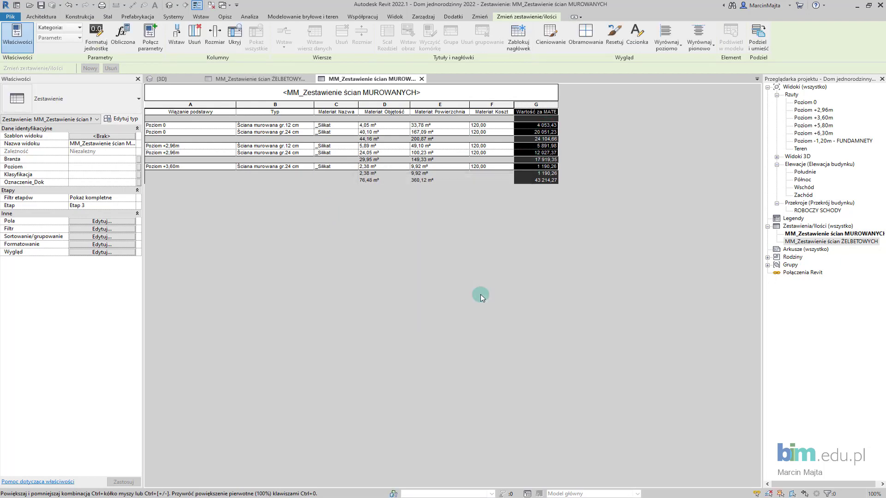
pyautogui.click(534, 92)
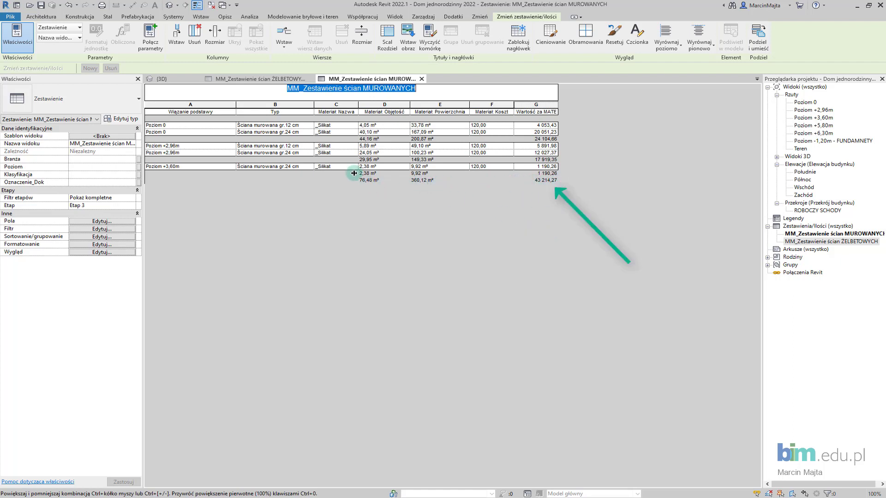
# - In the ŻELBETOWYCH schedule's fields, add a Currency calculated parameter named 'Wartość za MATERIAŁ'
pyautogui.click(253, 79)
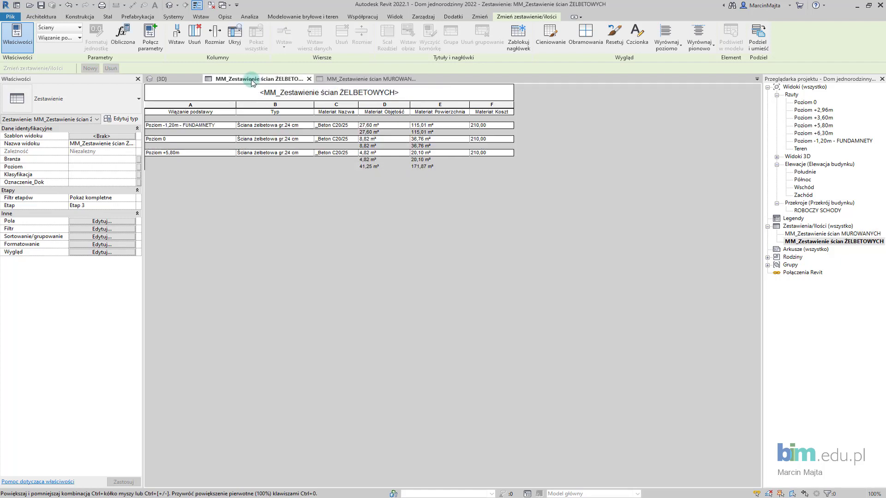
pyautogui.click(101, 238)
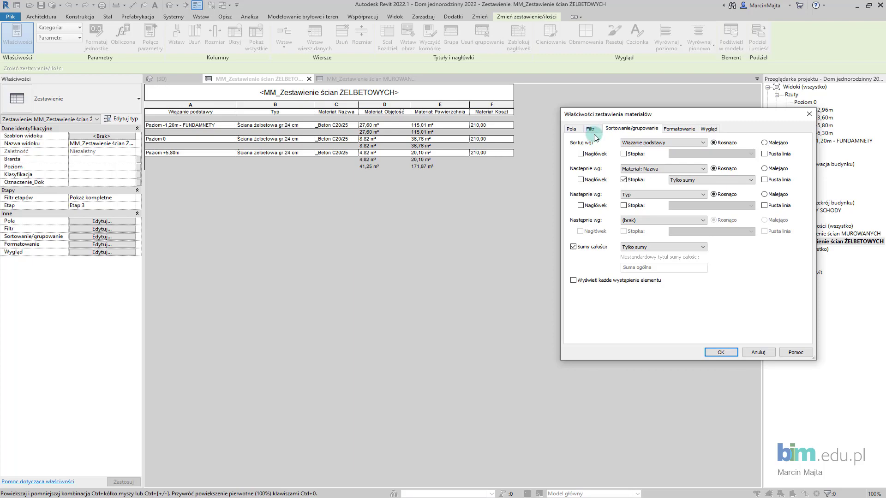
pyautogui.click(576, 130)
pyautogui.click(688, 267)
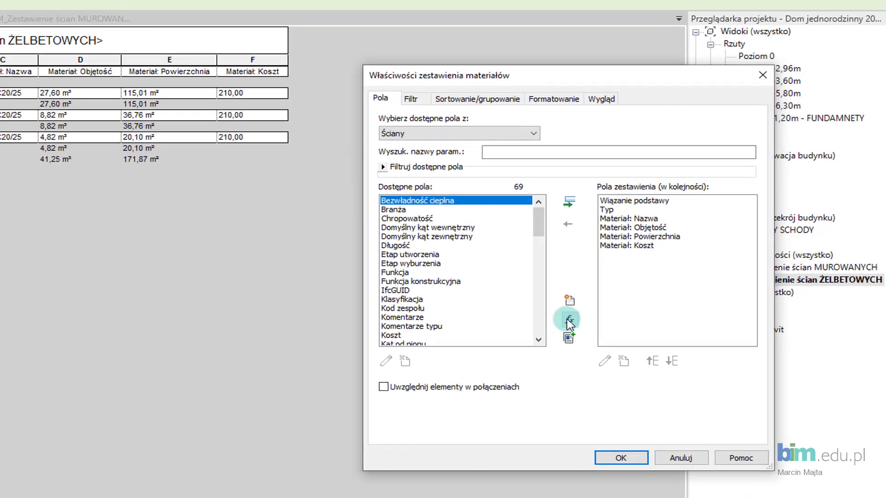
pyautogui.write('Wart')
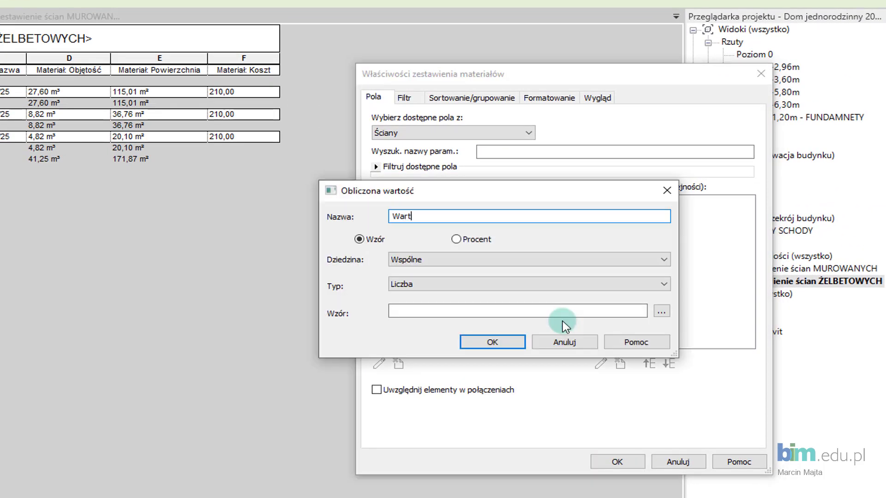
pyautogui.write('ość za MATER')
pyautogui.write('IAŁ')
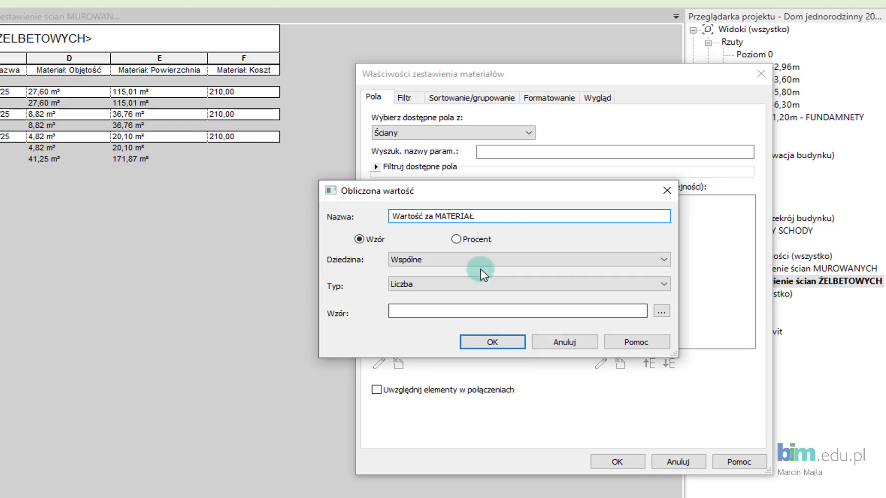
pyautogui.click(475, 284)
pyautogui.click(403, 424)
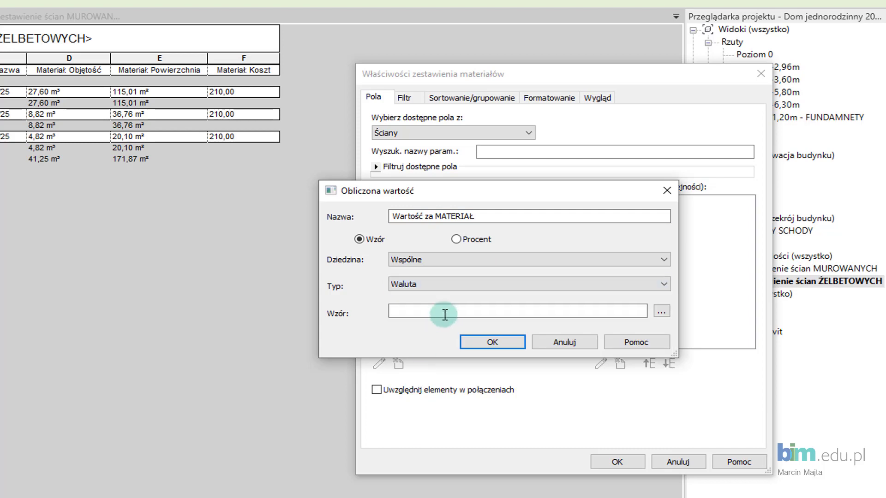
# - Give it the formula Materiał: Objętość * Materiał: Koszt / 1m^3 and confirm the field
pyautogui.click(445, 310)
pyautogui.click(664, 312)
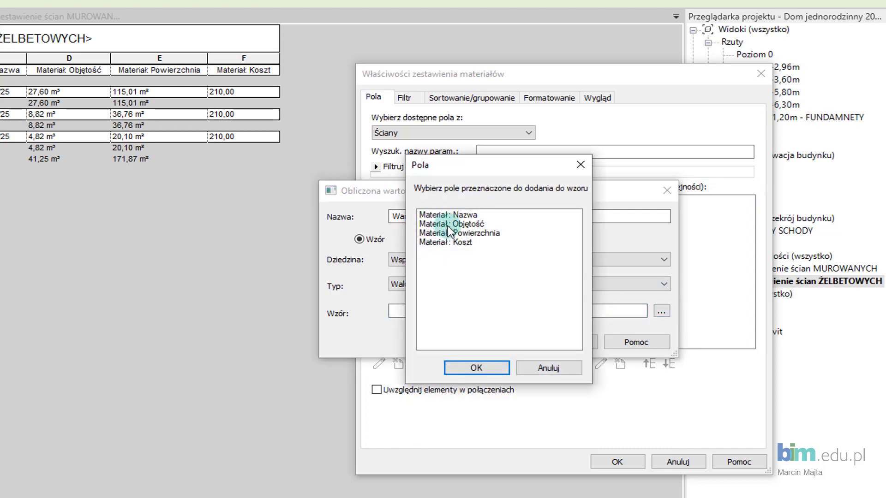
pyautogui.click(457, 224)
pyautogui.click(493, 370)
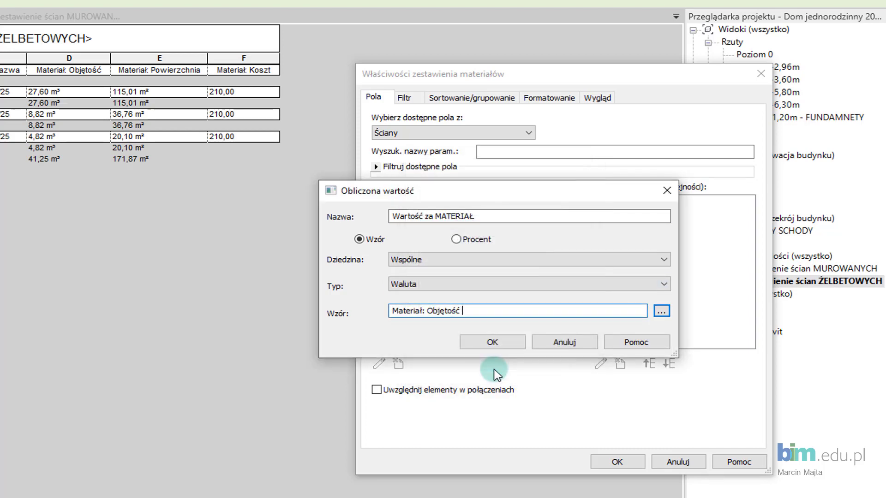
pyautogui.click(660, 311)
pyautogui.click(462, 242)
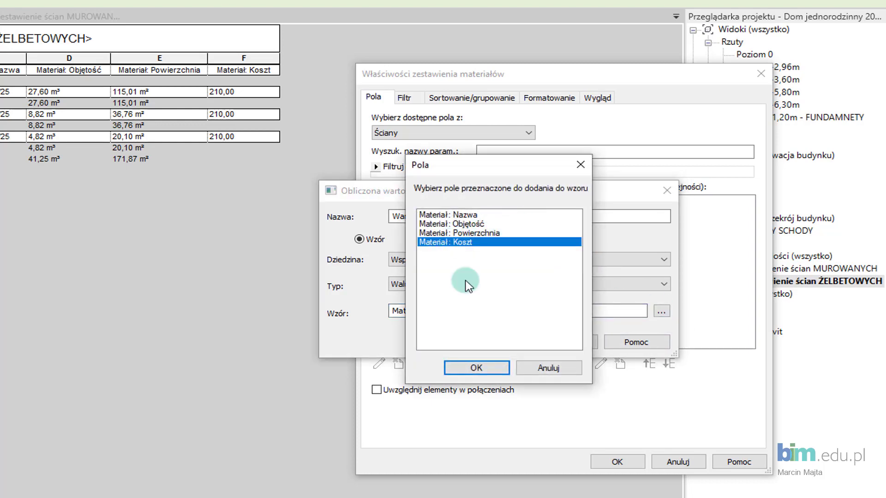
pyautogui.click(476, 366)
pyautogui.write('1m')
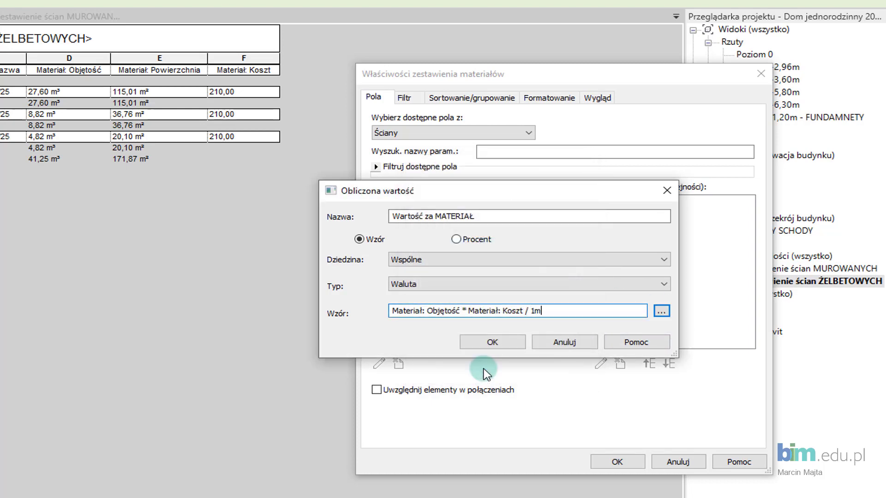
pyautogui.write('^3')
pyautogui.click(499, 350)
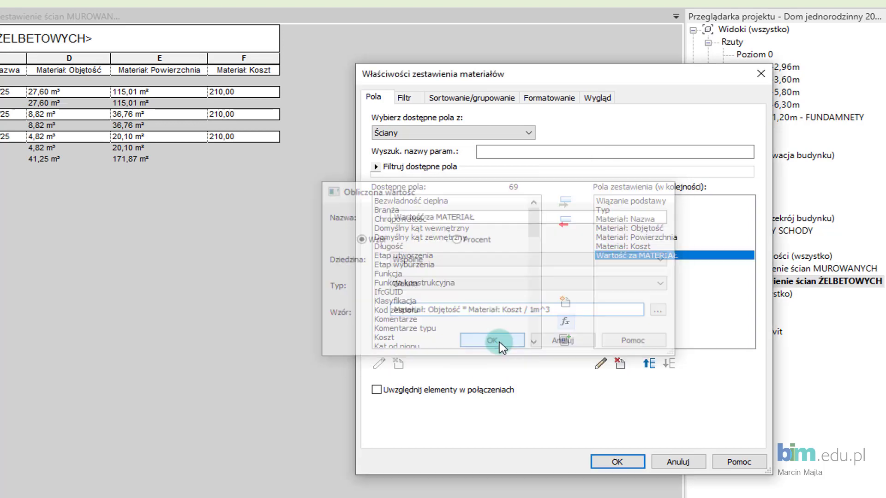
# - Set the Wartość za MATERIAŁ field to calculate totals and apply it to the schedule
pyautogui.click(543, 101)
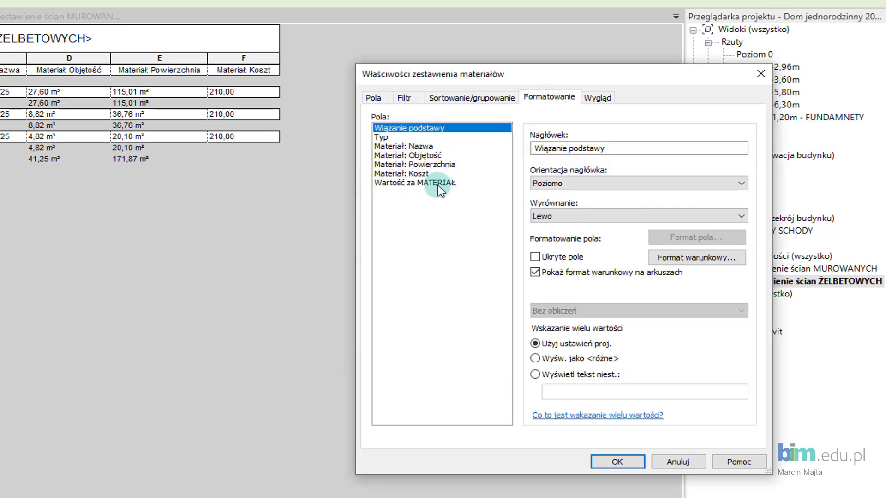
pyautogui.click(451, 183)
pyautogui.click(559, 311)
pyautogui.click(557, 336)
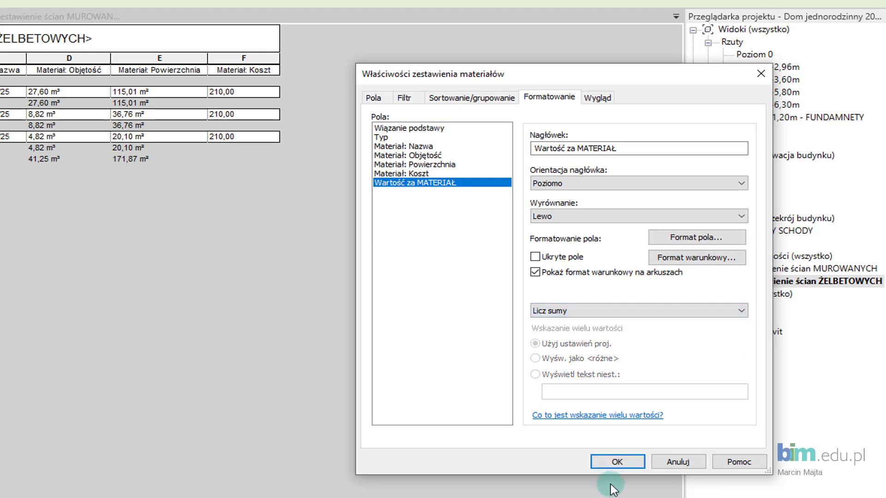
pyautogui.click(621, 459)
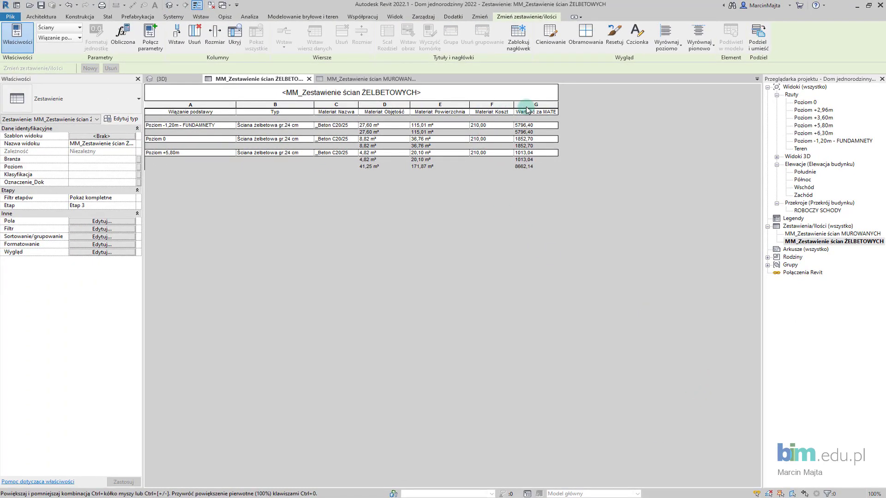
# - Format the Wartość za MATERIAŁ column with digit grouping and right alignment, showing the 8 662,14 total
pyautogui.click(531, 105)
pyautogui.click(96, 36)
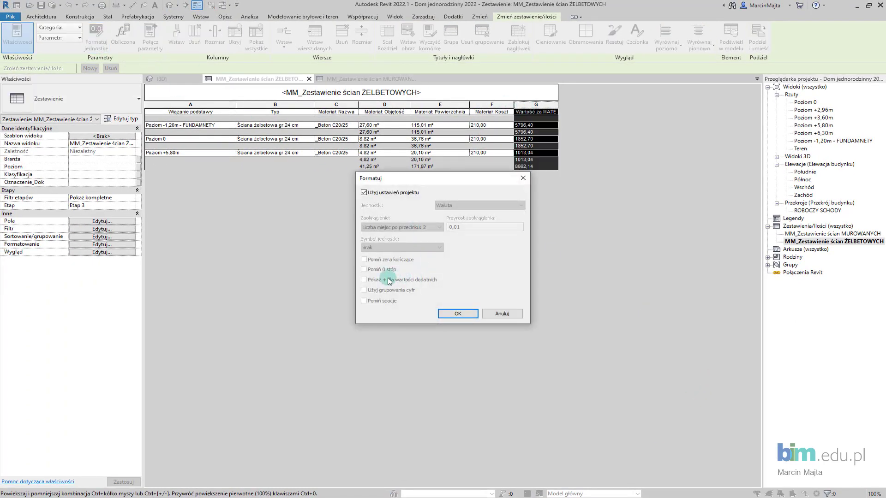
pyautogui.click(381, 193)
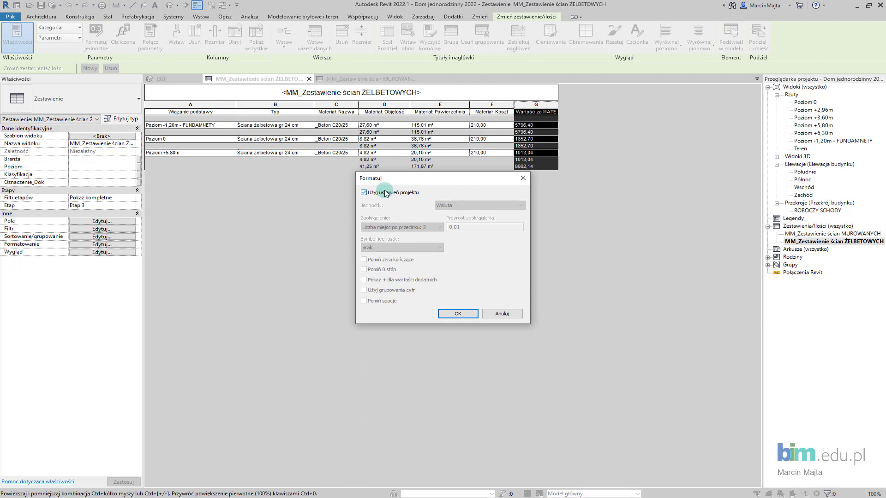
pyautogui.click(383, 291)
pyautogui.click(458, 314)
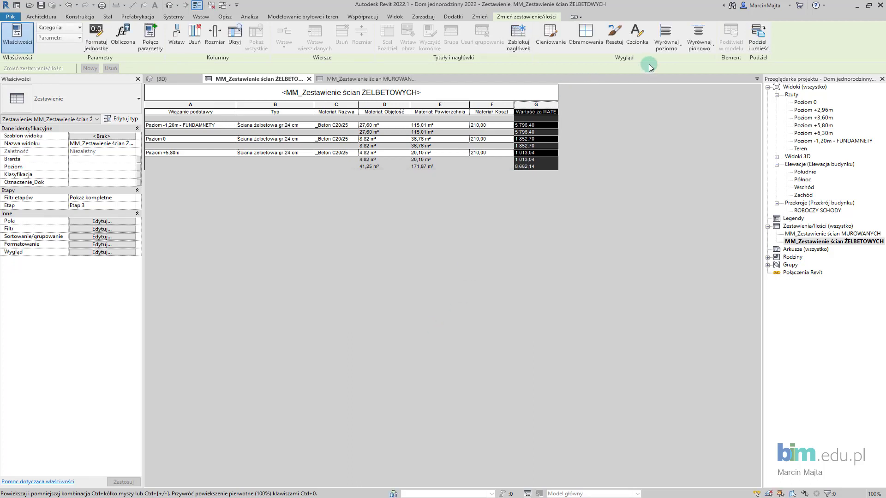
pyautogui.click(666, 39)
pyautogui.click(671, 98)
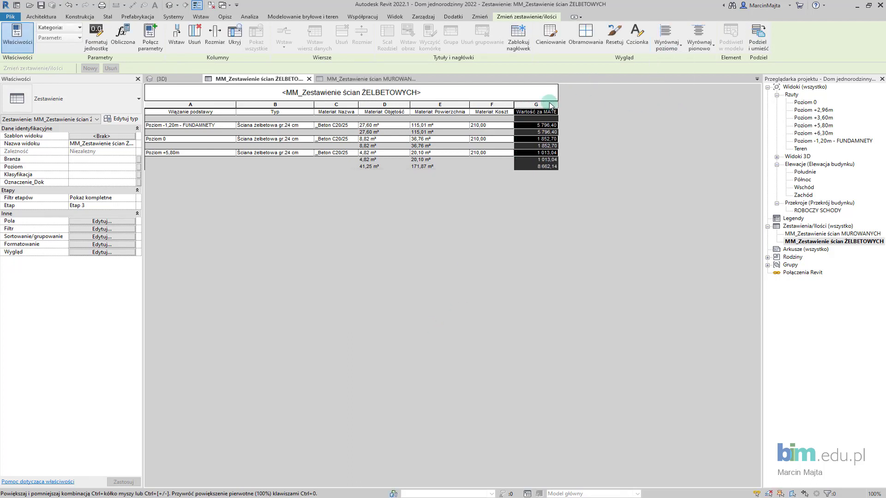
pyautogui.click(507, 94)
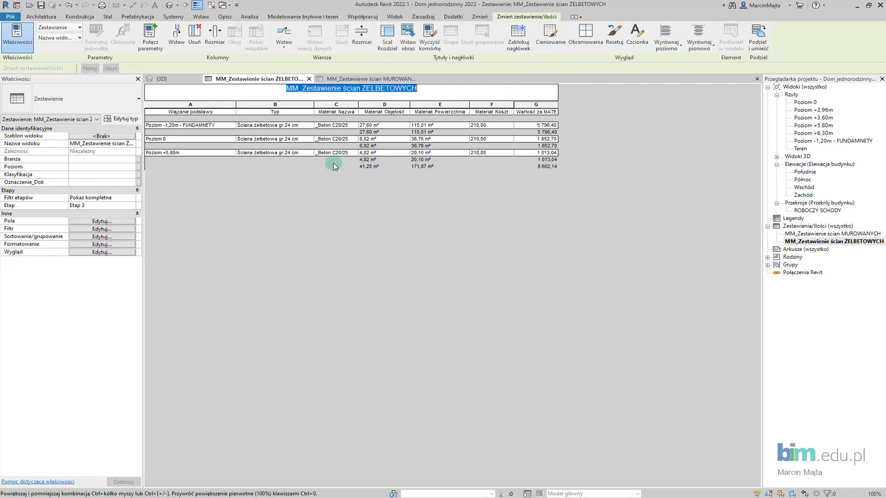
pyautogui.click(550, 166)
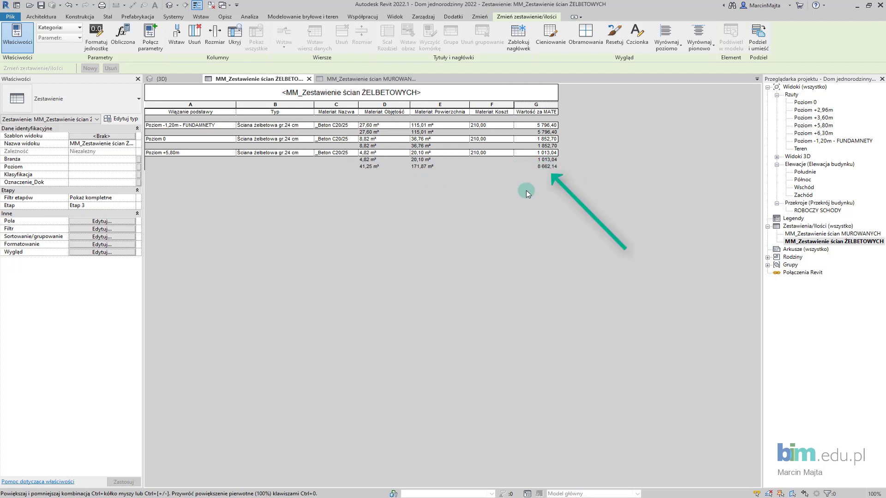